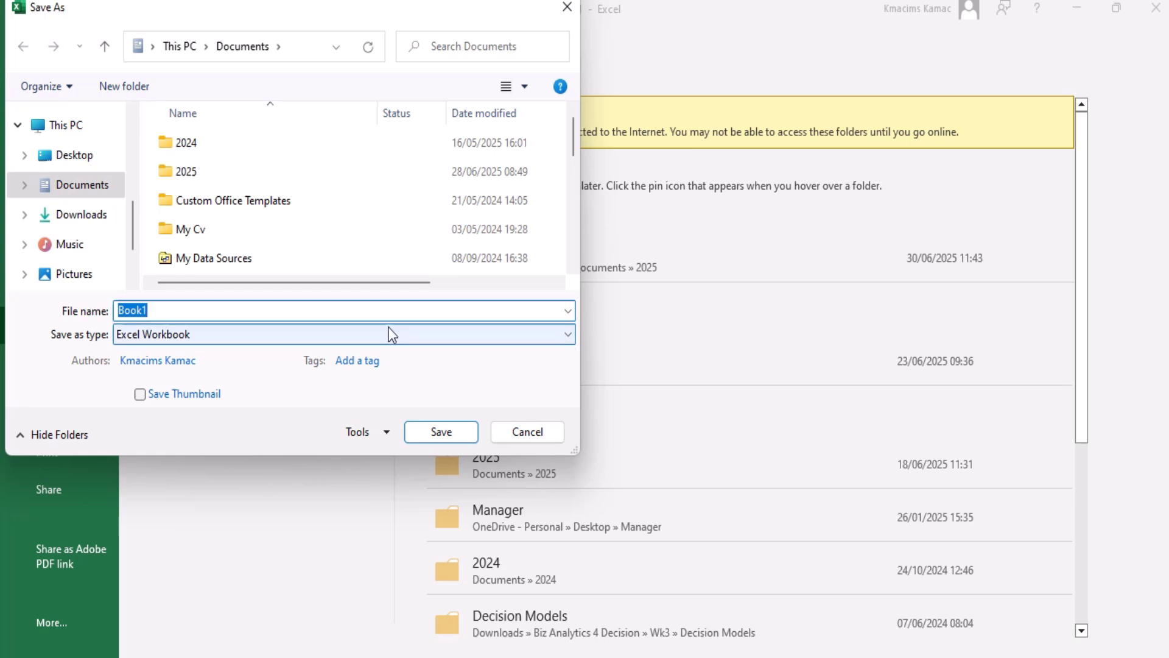
Step: Save the workbook in the Documents folder as My Budget, in Excel Workbook format
text(My Budget)
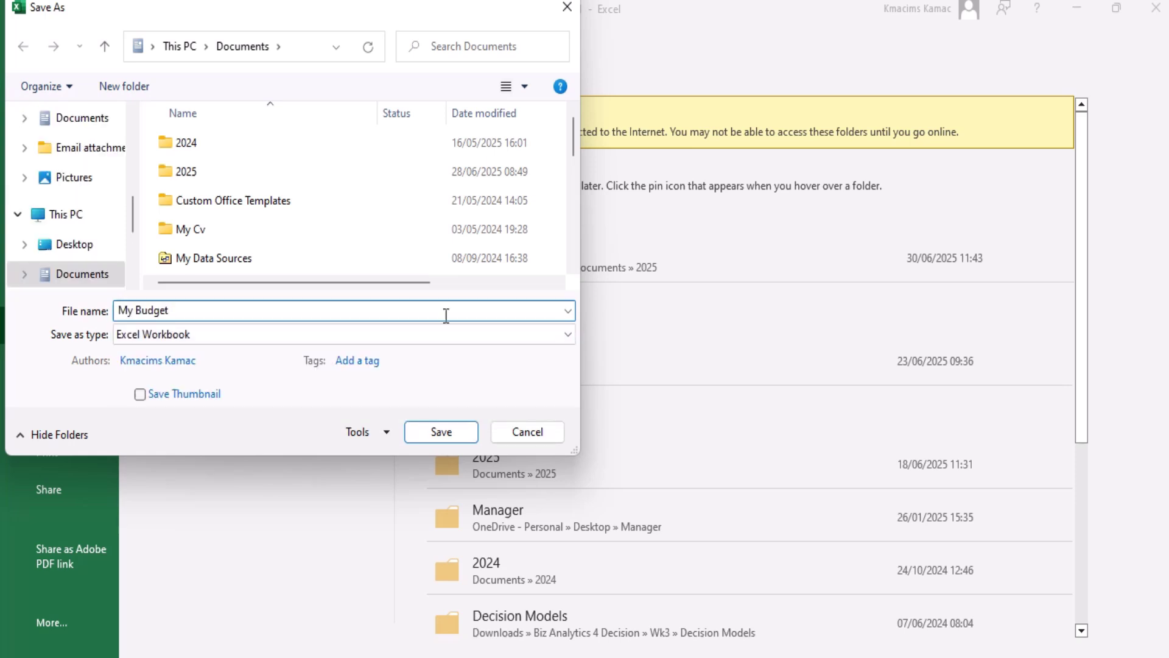
click(436, 431)
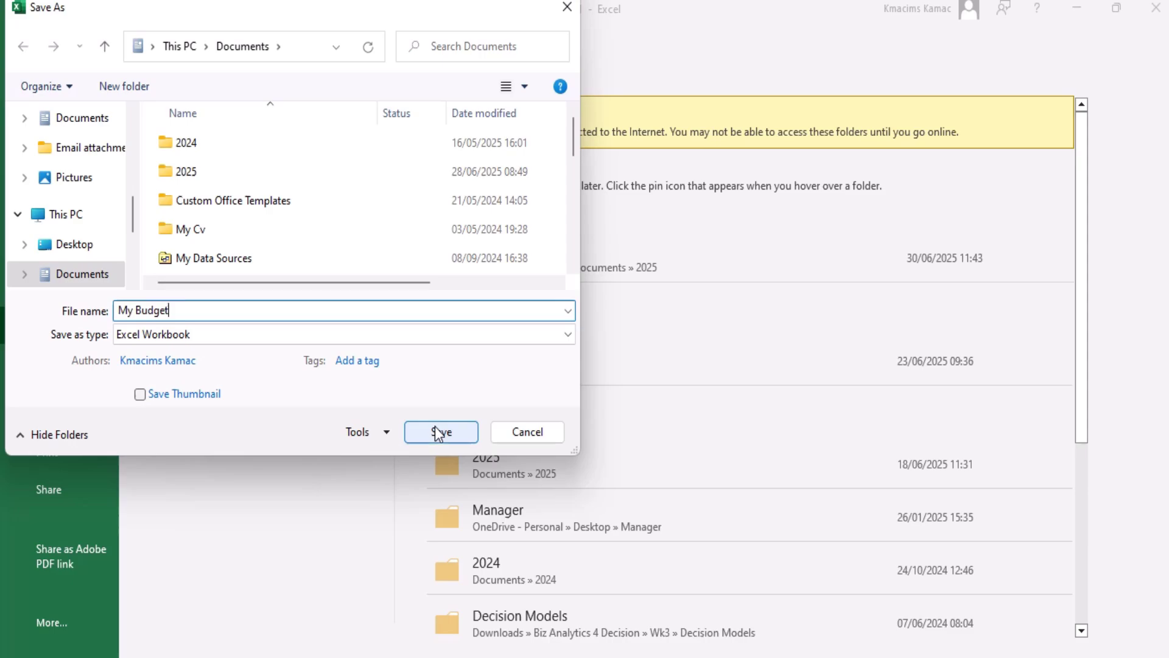
click(437, 431)
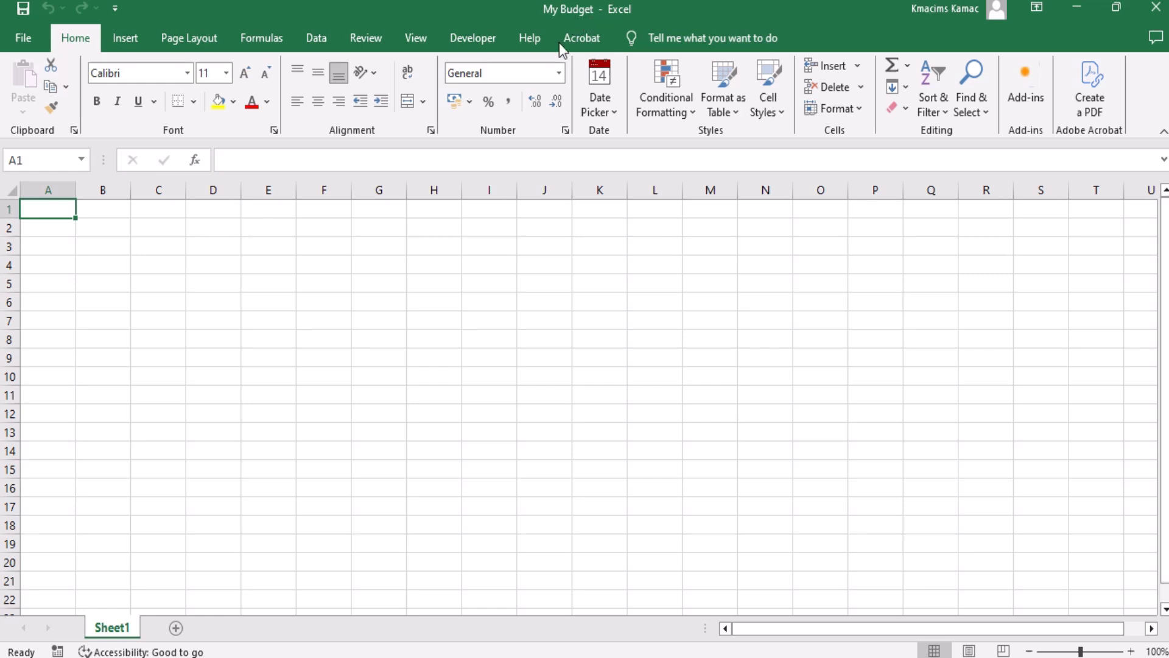
click(390, 300)
click(454, 391)
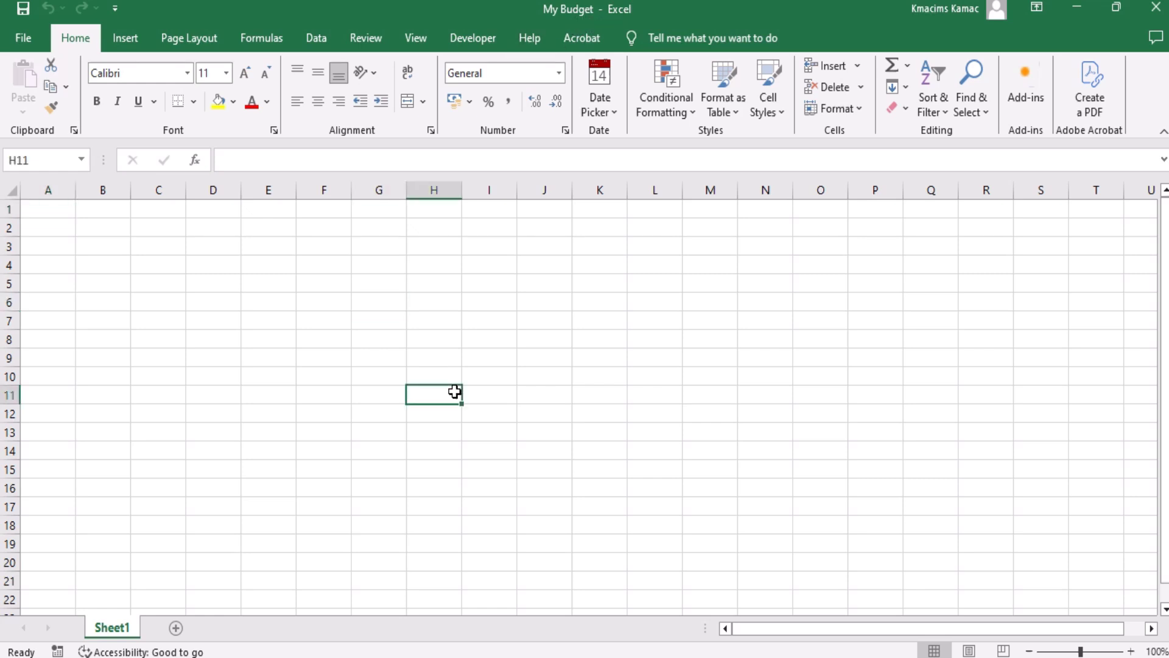
click(603, 465)
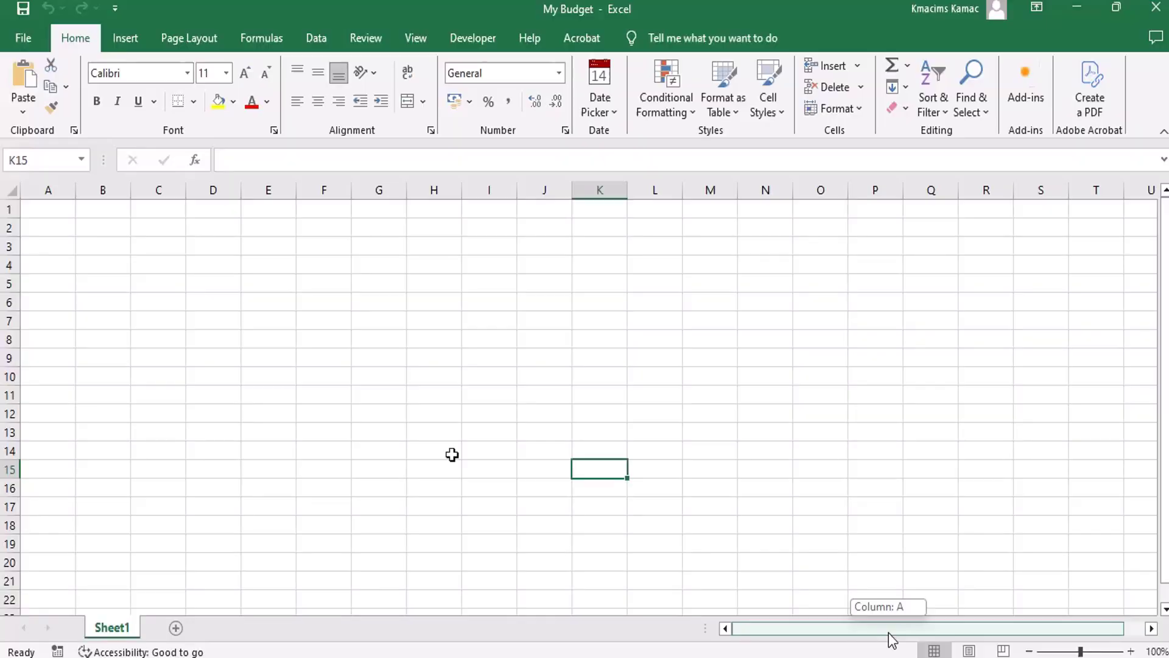
click(451, 454)
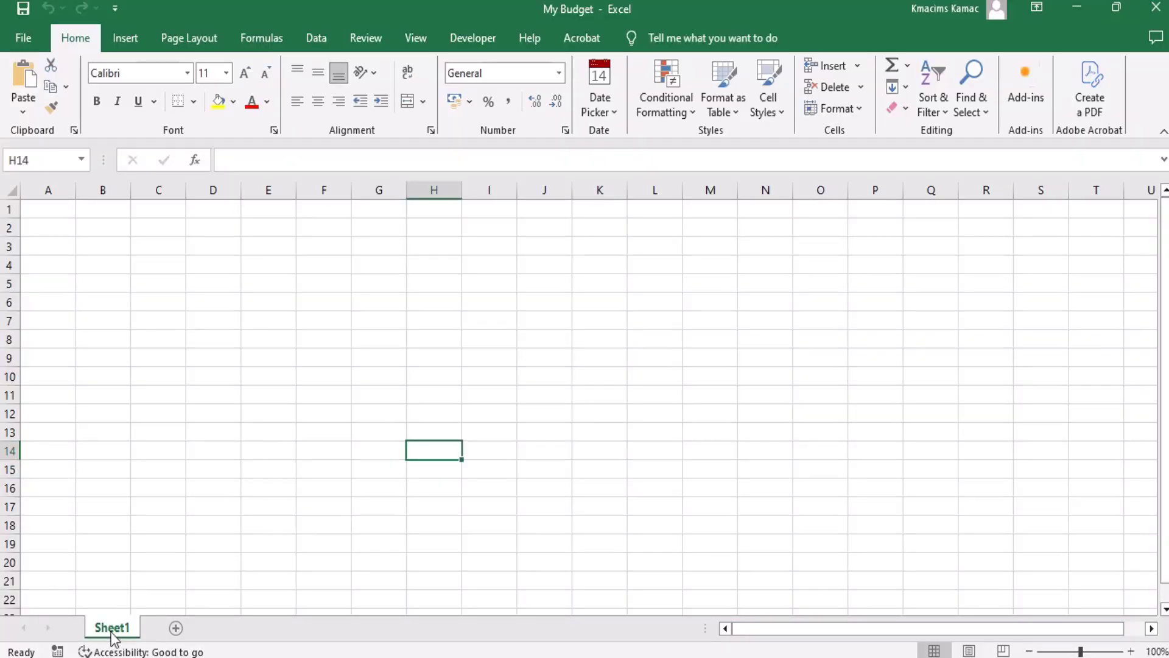
Step: Add five new blank worksheets after Sheet1
key(ctrl+Home)
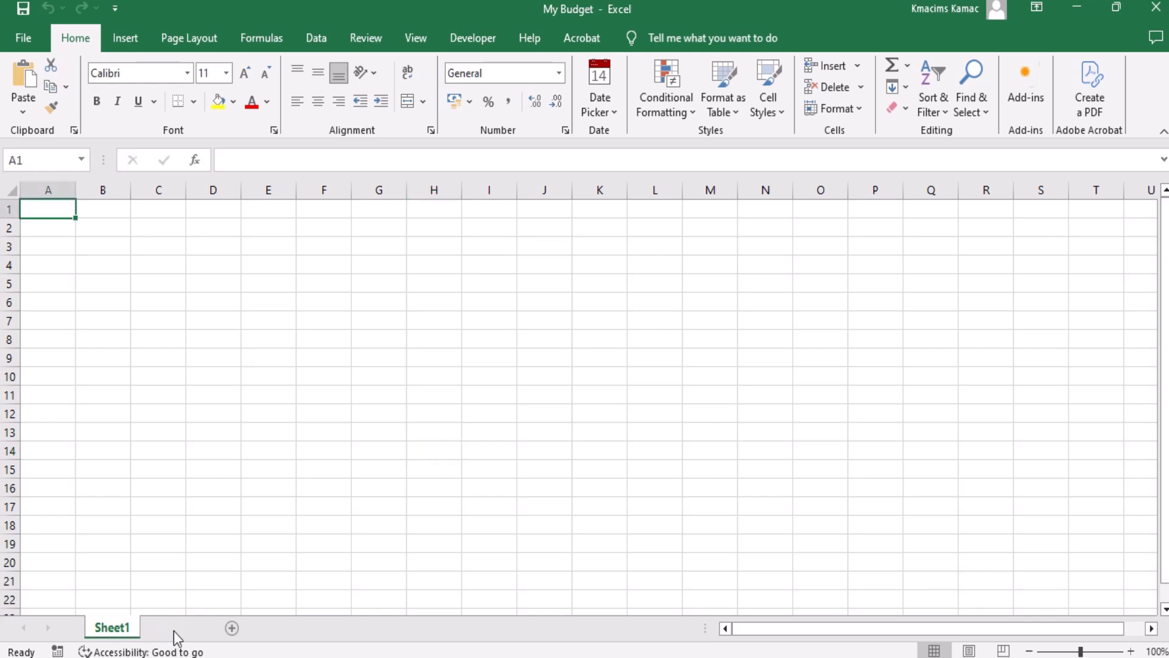
click(230, 628)
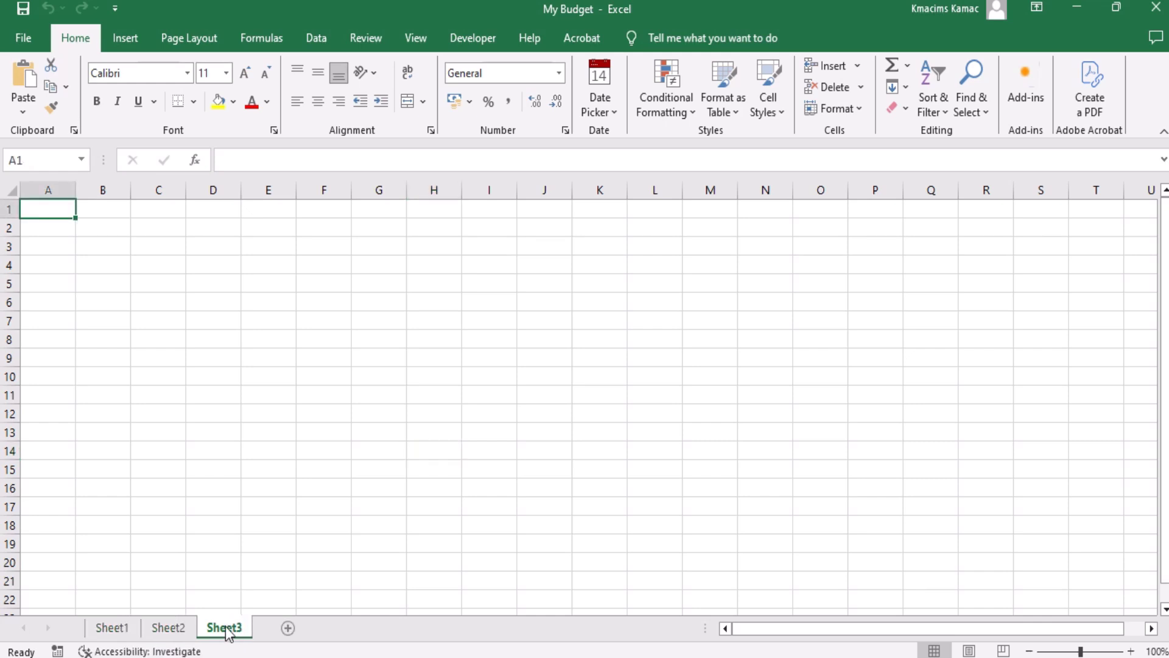
click(288, 628)
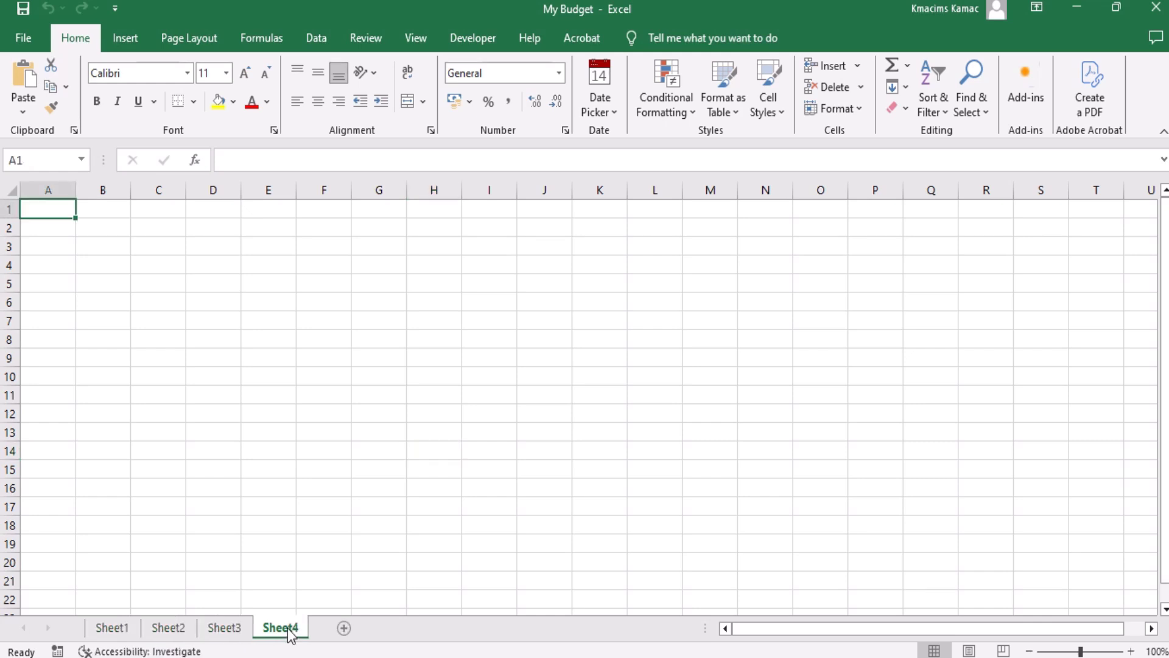
click(344, 628)
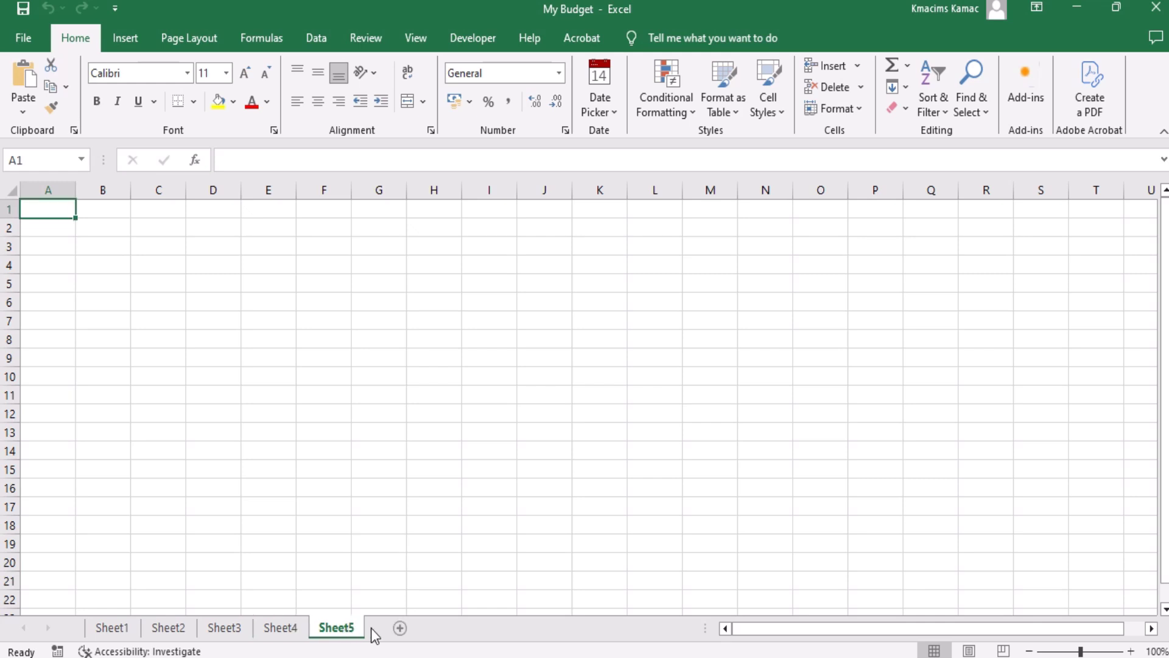
click(402, 635)
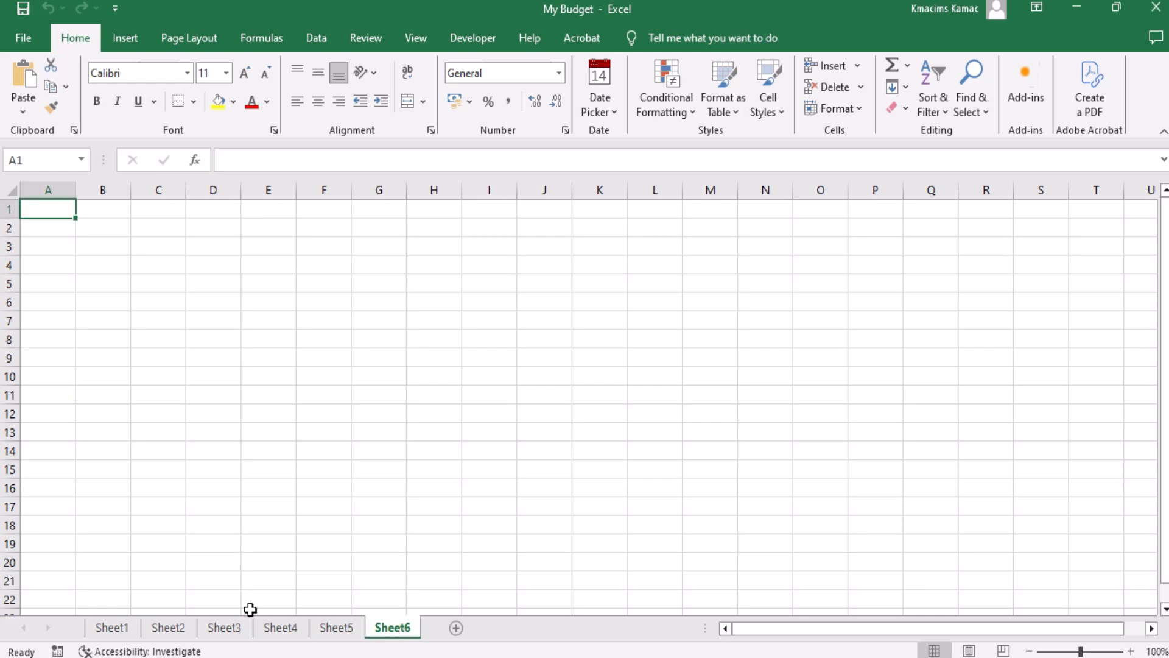
Step: Rename the Sheet2 worksheet to January Sales and return to Sheet1
click(182, 633)
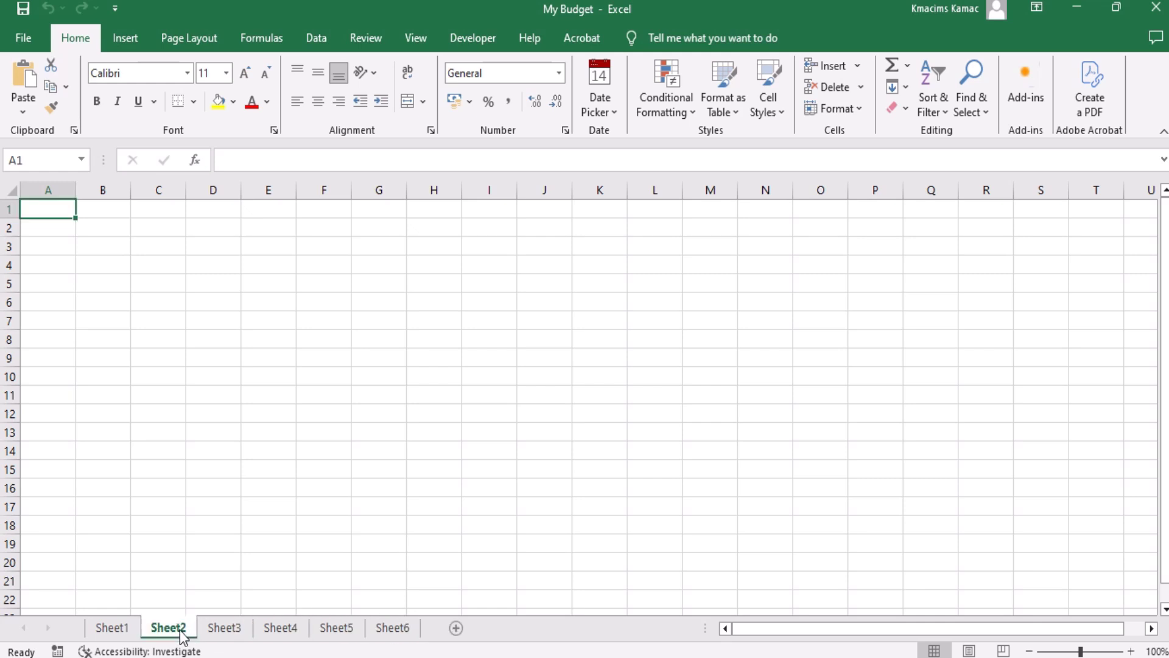
double_click(182, 634)
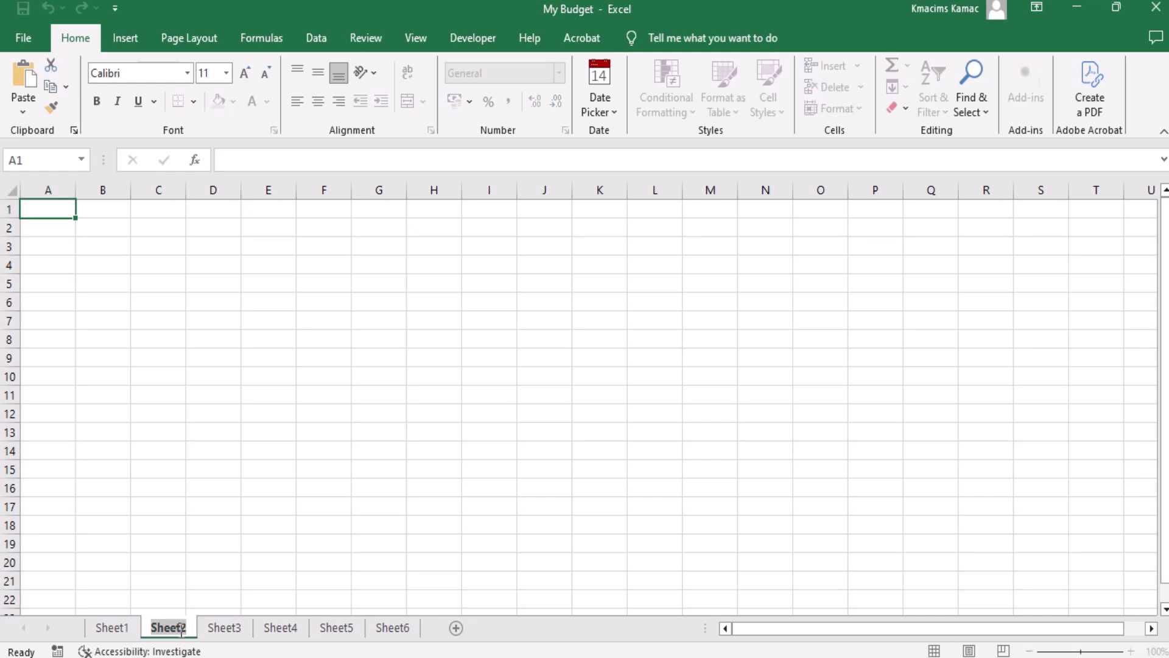
text(January)
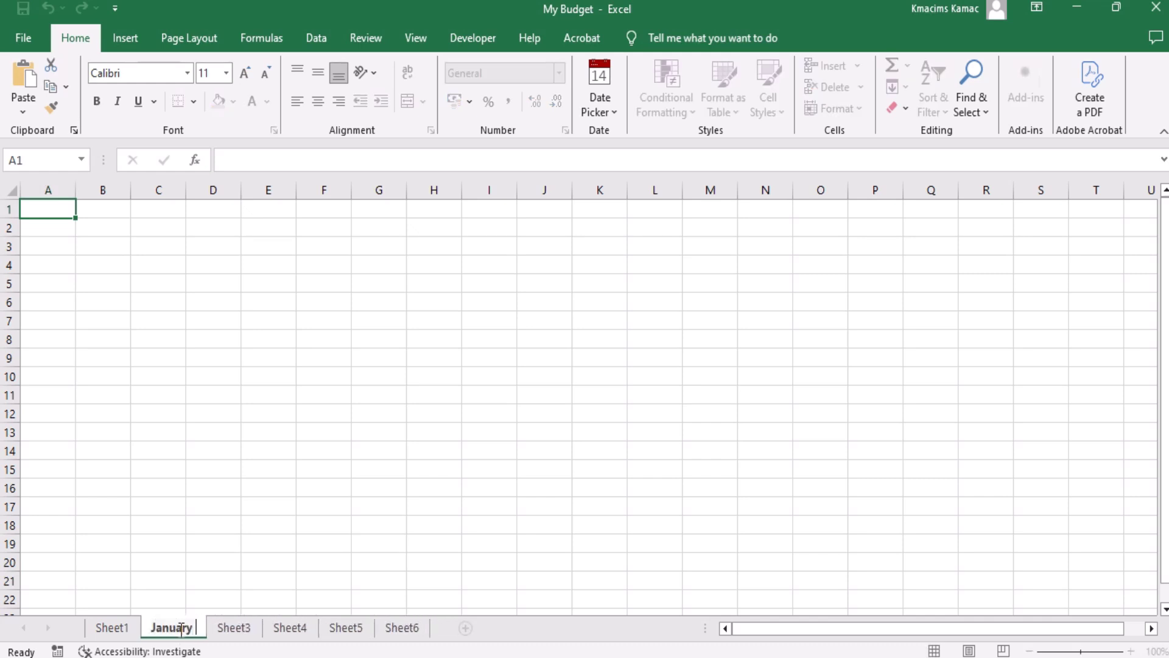
text( Sales)
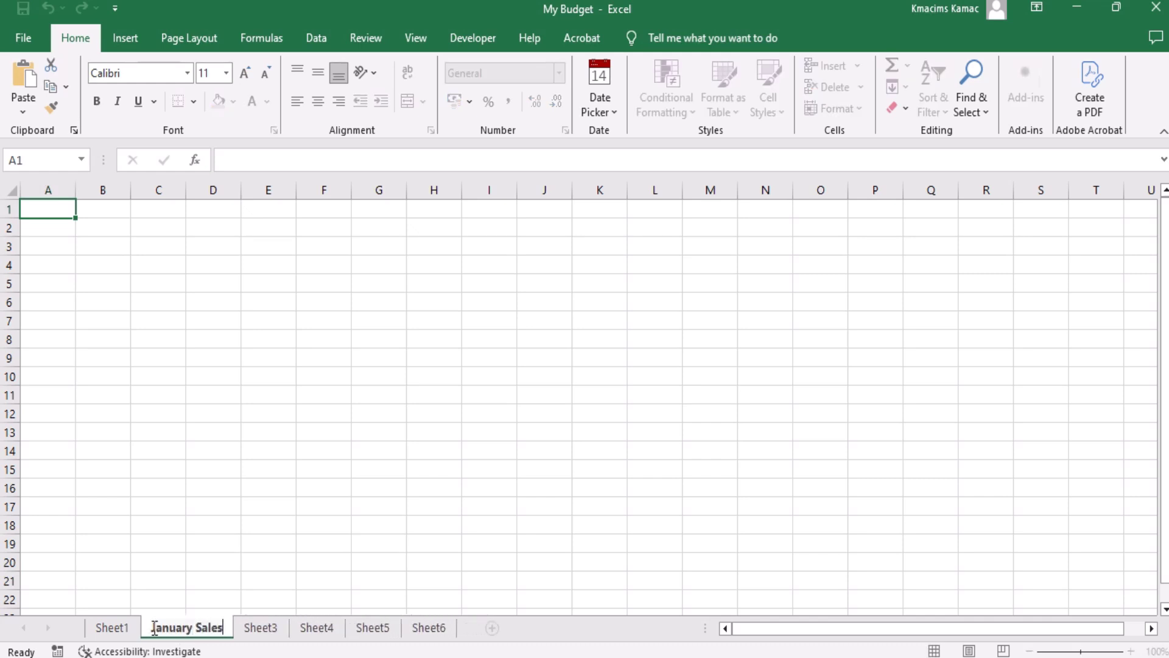
click(110, 633)
click(274, 630)
click(378, 631)
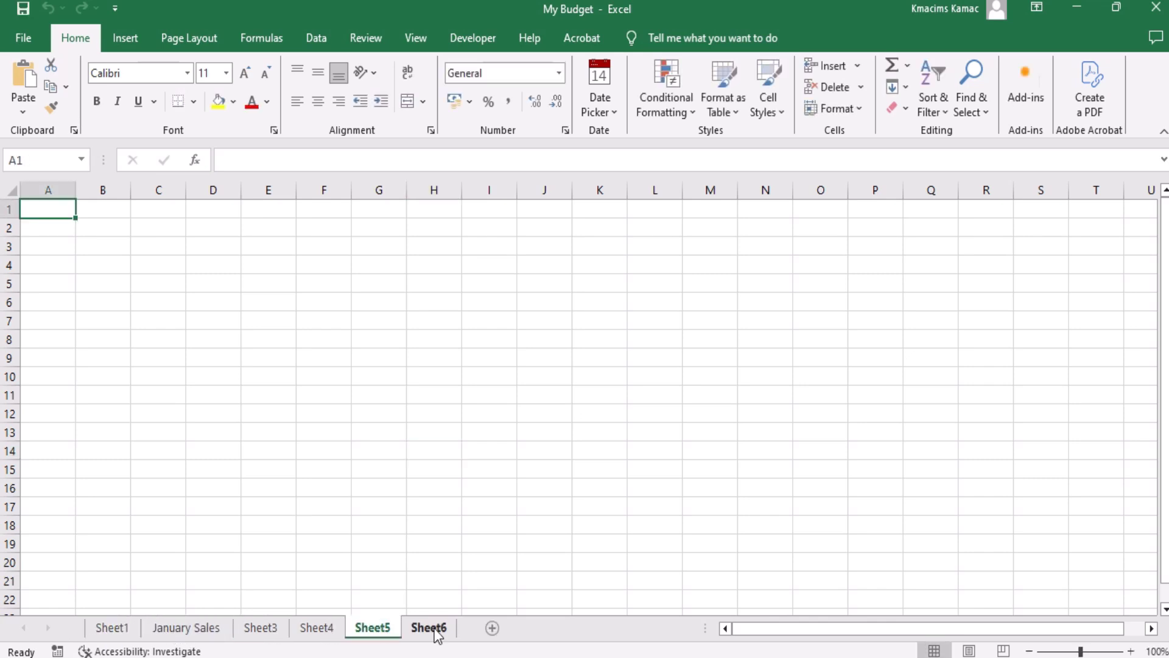
click(439, 632)
Step: Rename the Sheet3 worksheet to February Sales
click(263, 636)
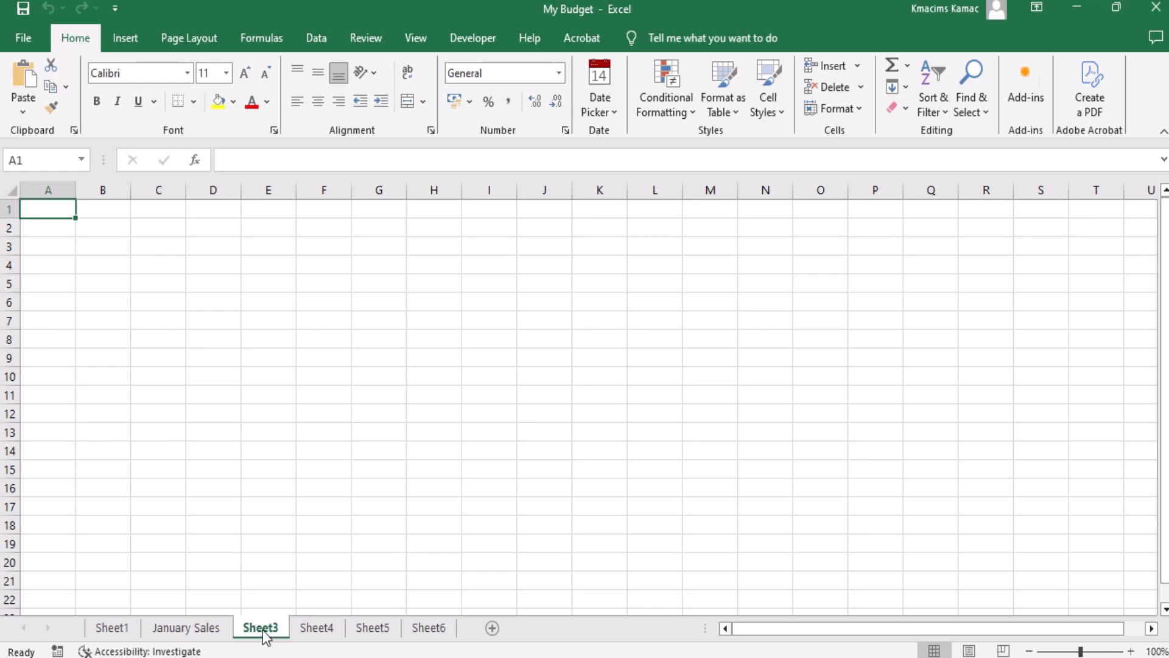
double_click(265, 629)
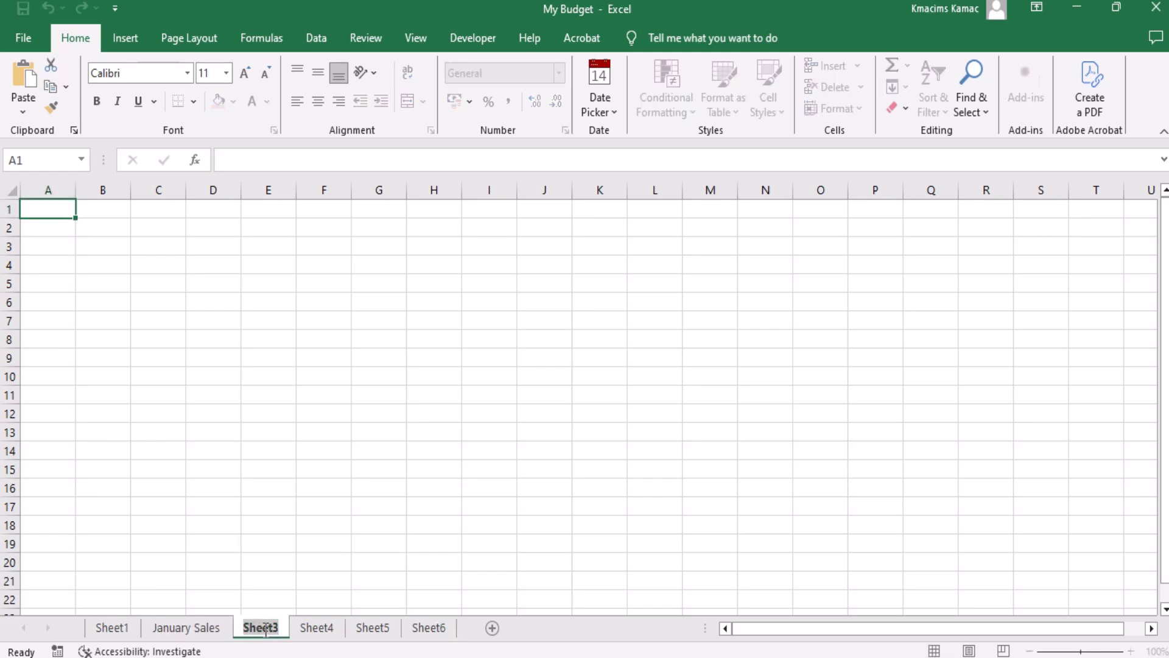
text(Febr)
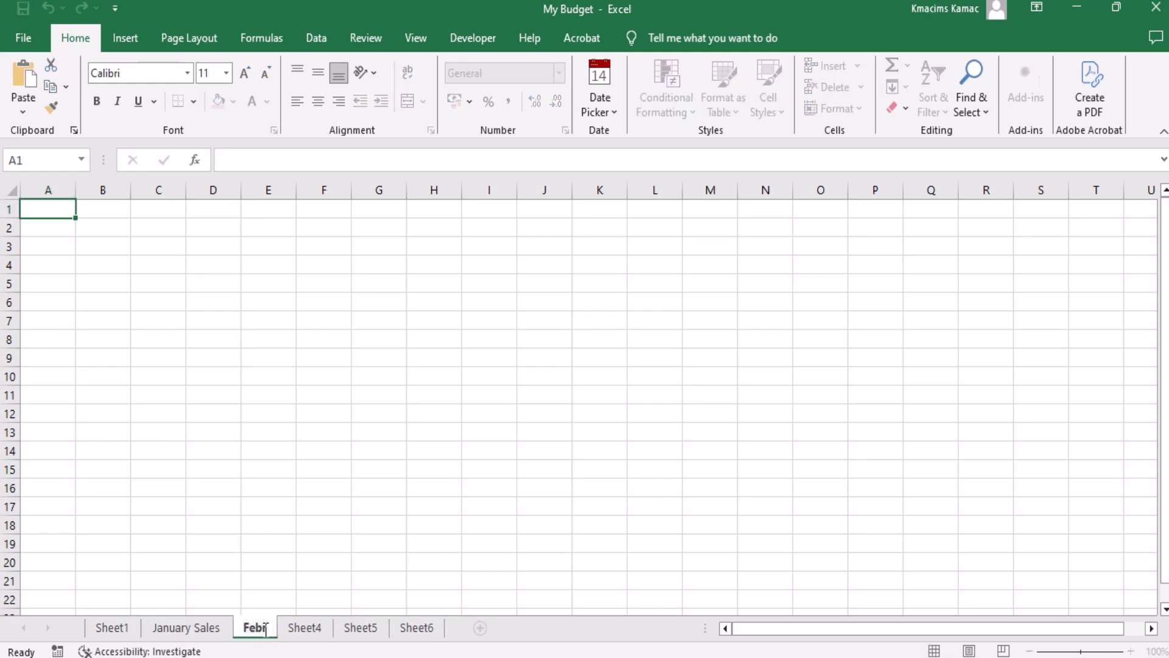
text(ua)
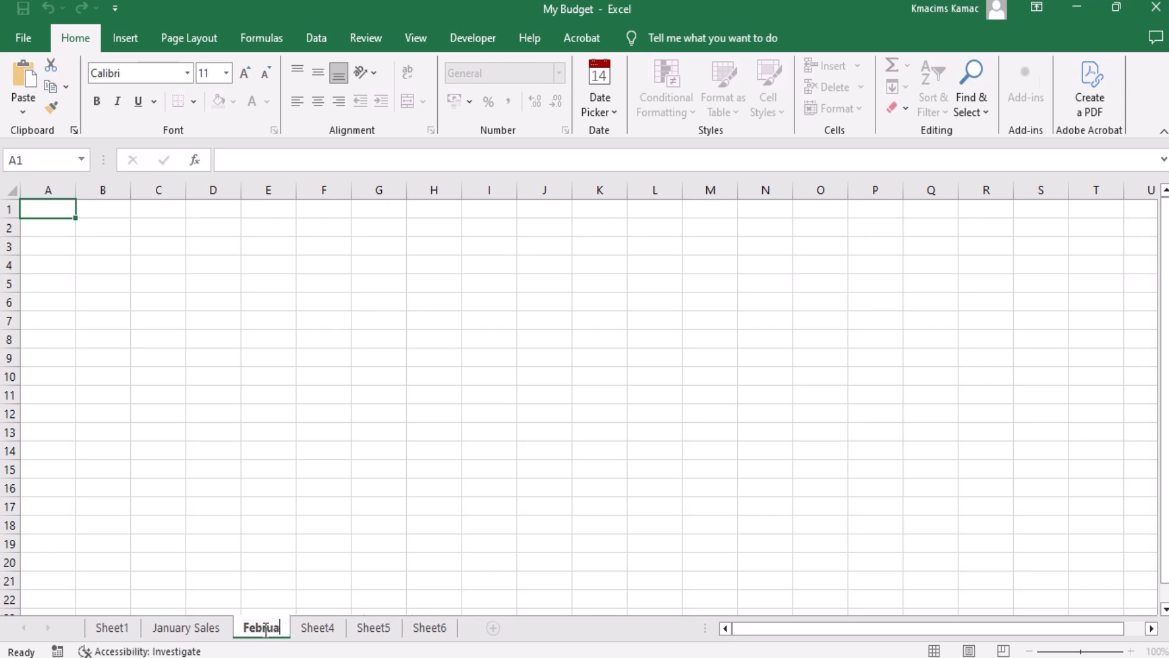
text(ry Sales)
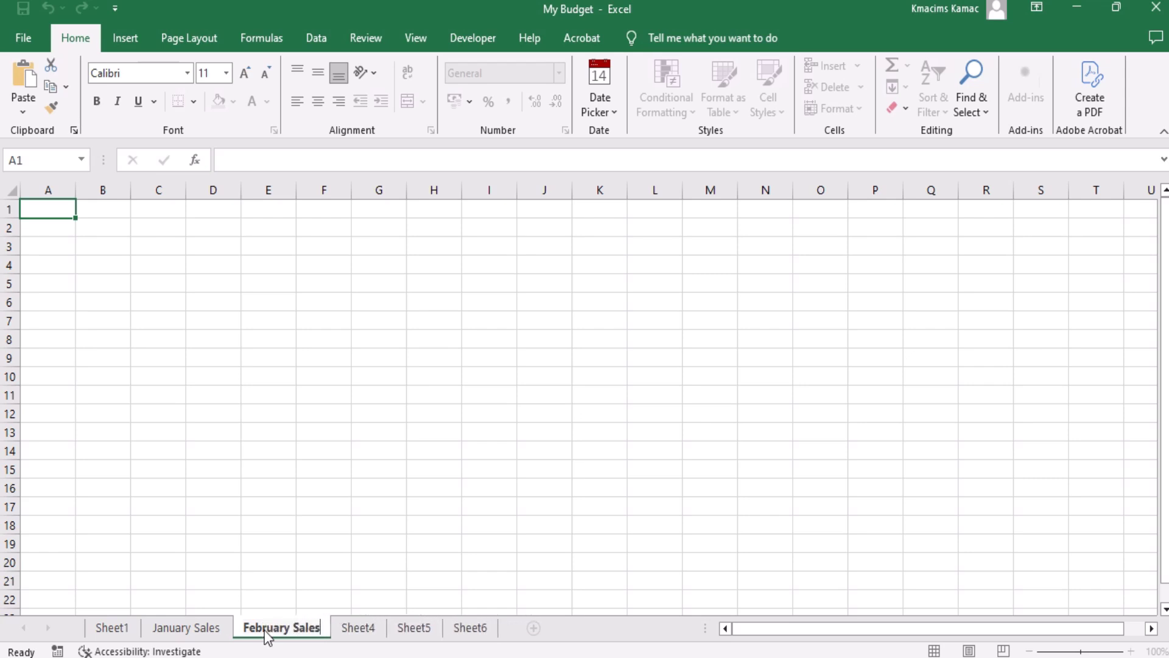
key(Return)
Step: Look through the workbook's worksheets and examine the sheet management options available for Sheet5
click(227, 625)
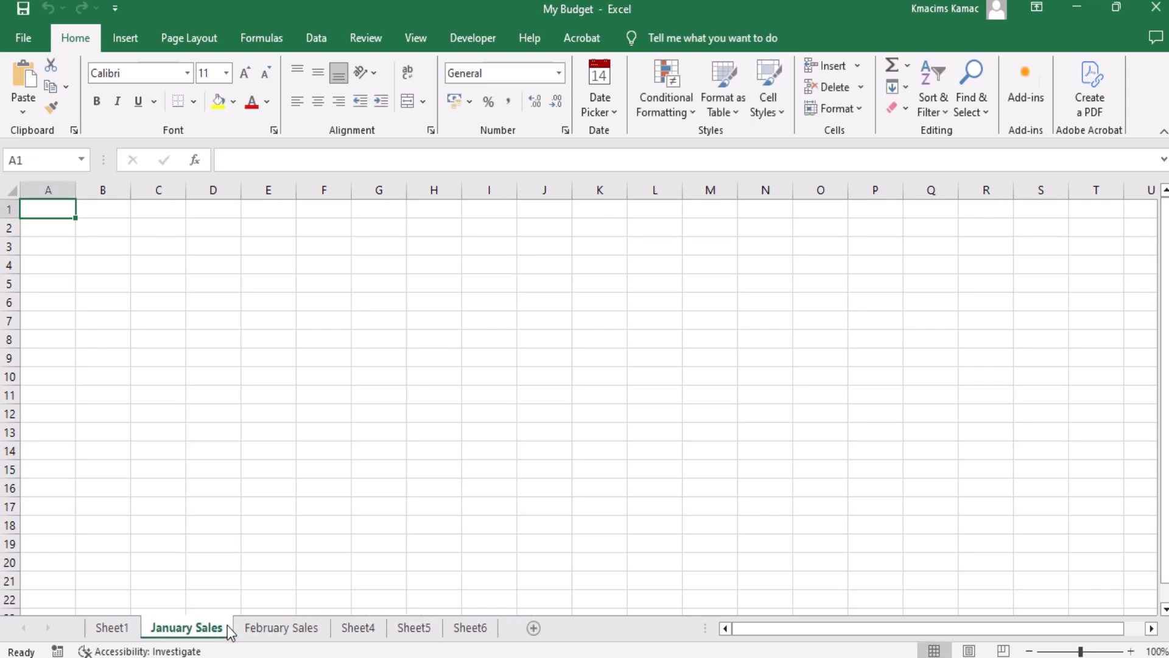
click(282, 634)
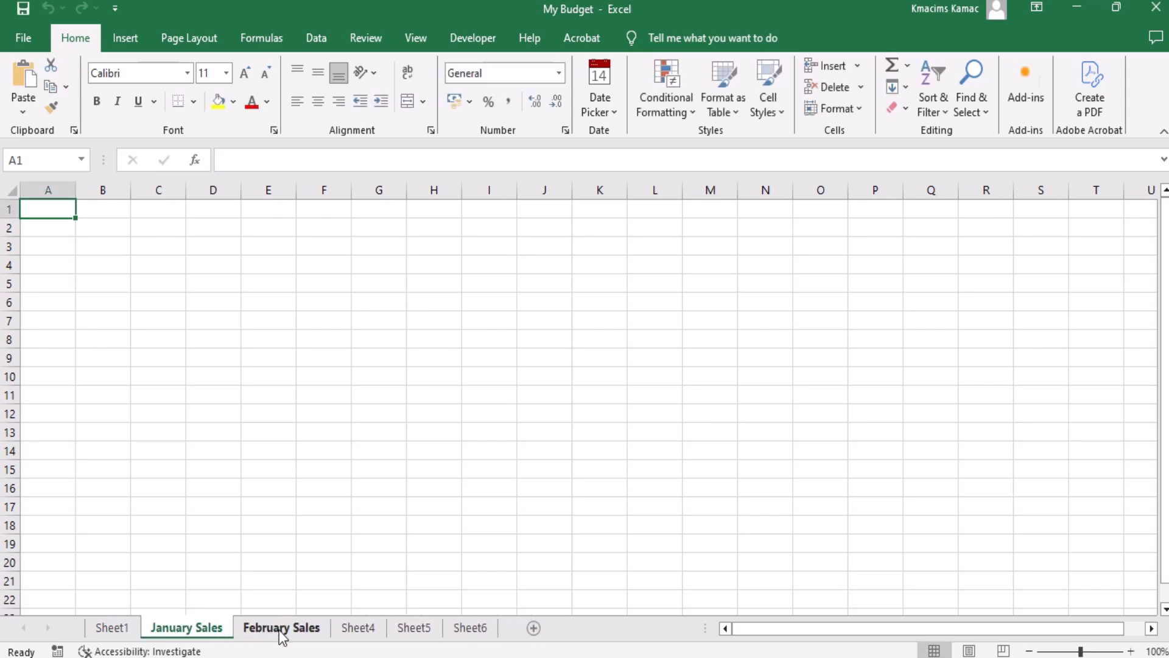
click(345, 633)
click(418, 635)
click(456, 632)
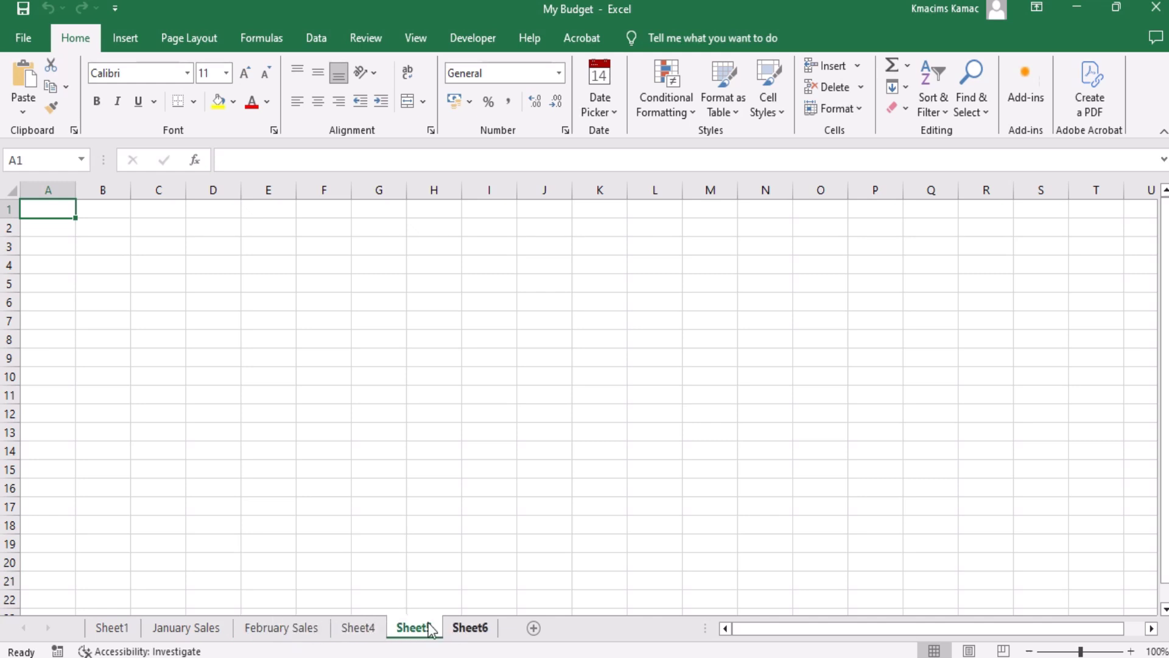
click(426, 630)
right_click(426, 631)
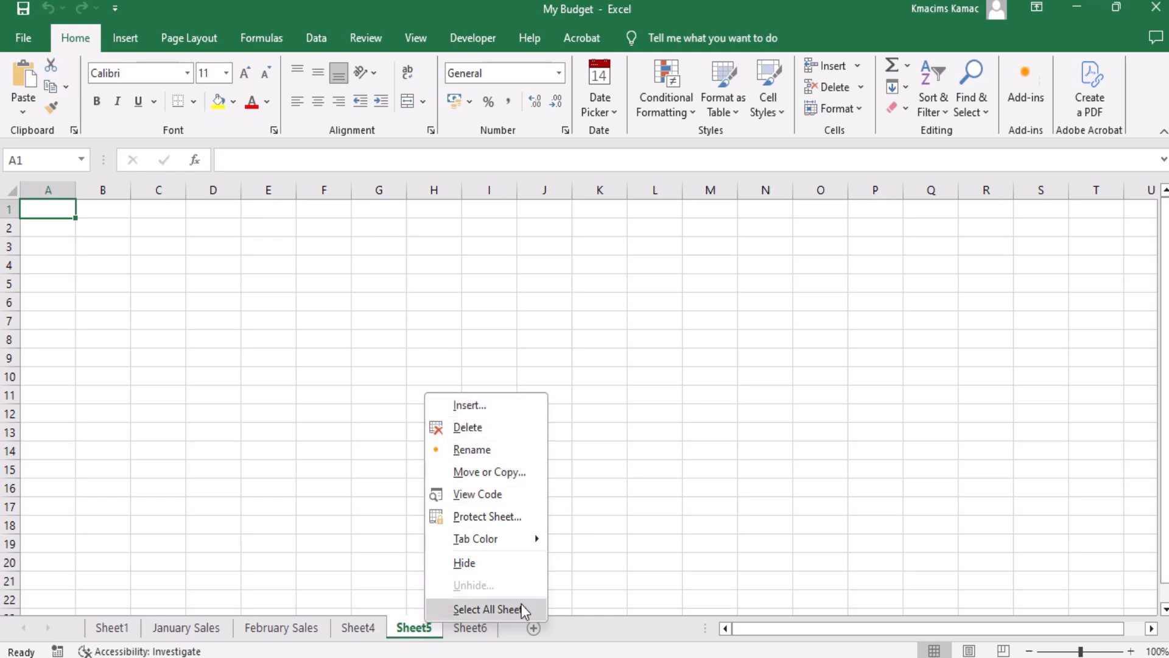
click(565, 593)
click(455, 630)
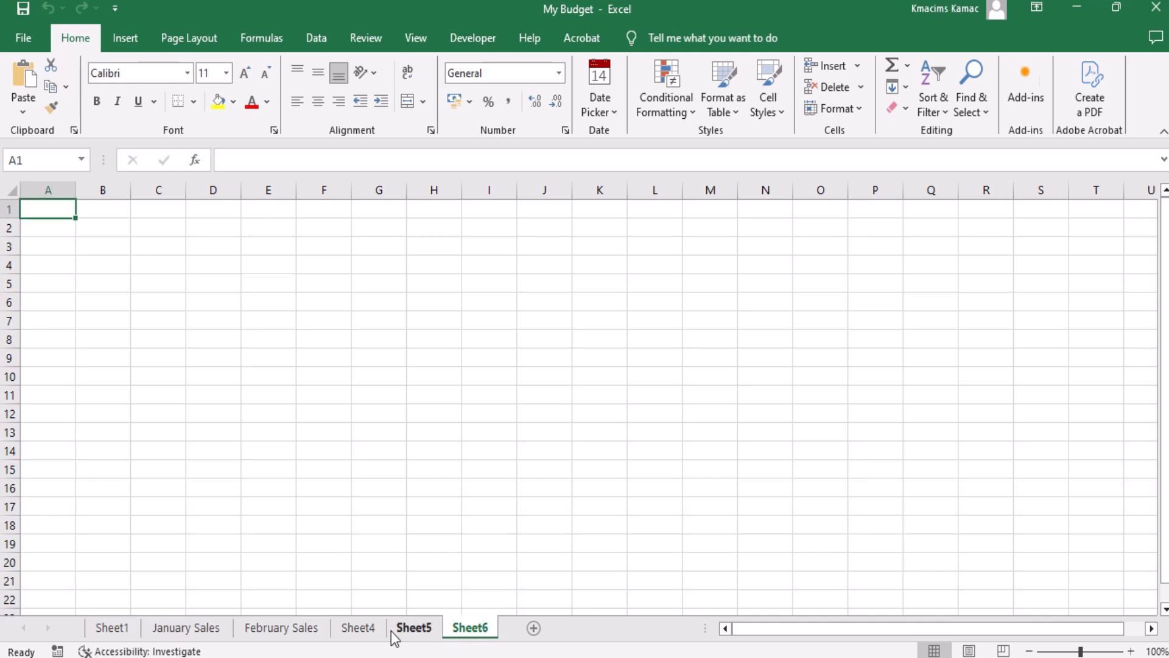
click(366, 630)
click(297, 631)
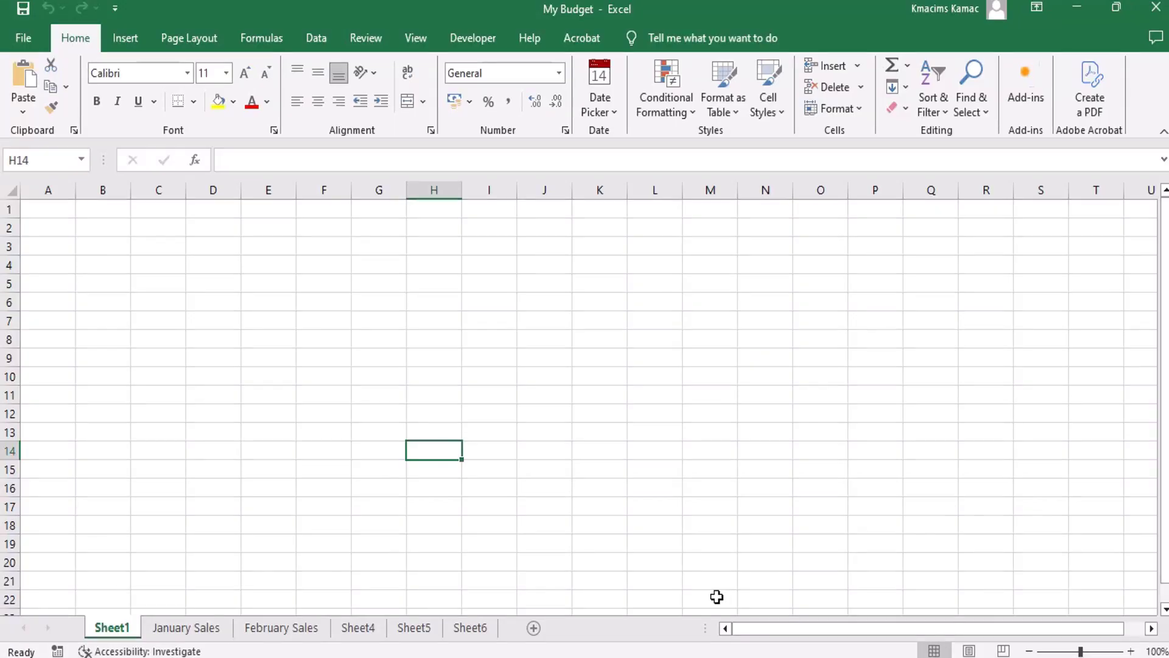
Step: Select cell A1 on Sheet1 for data entry
click(718, 597)
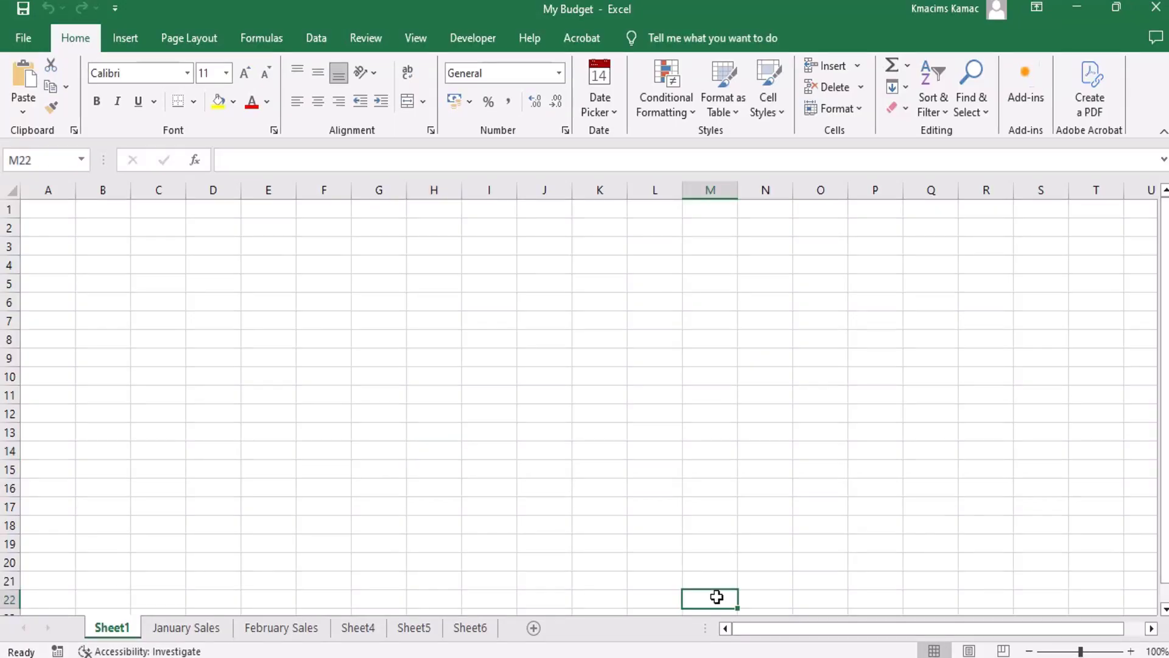
click(49, 231)
click(103, 230)
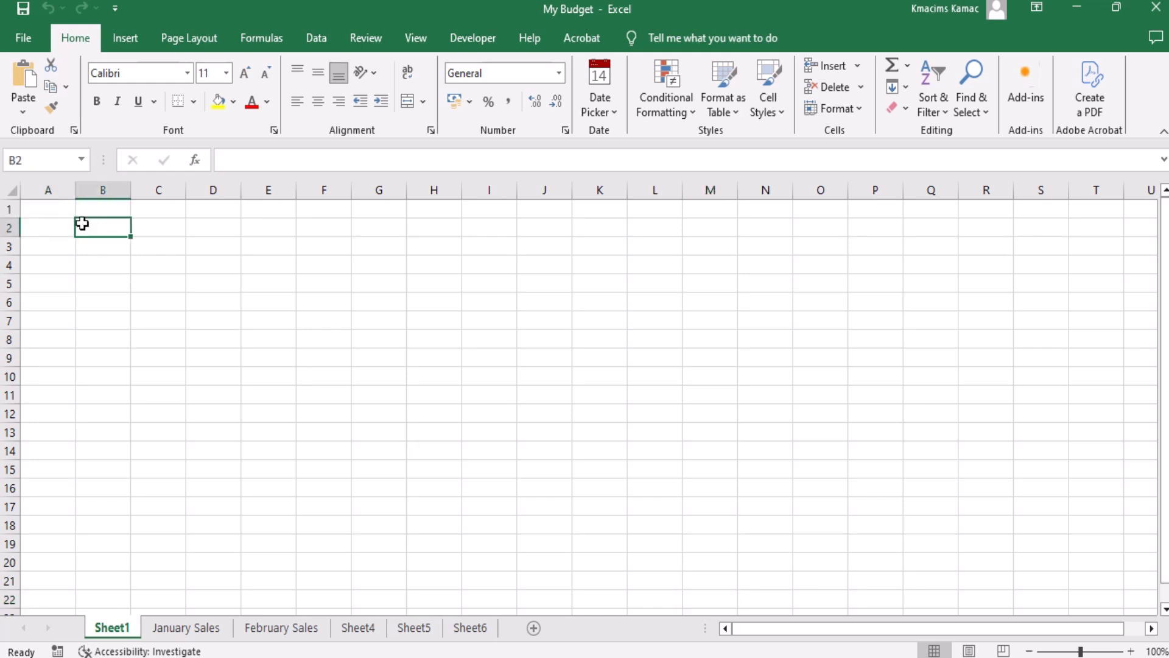
click(53, 211)
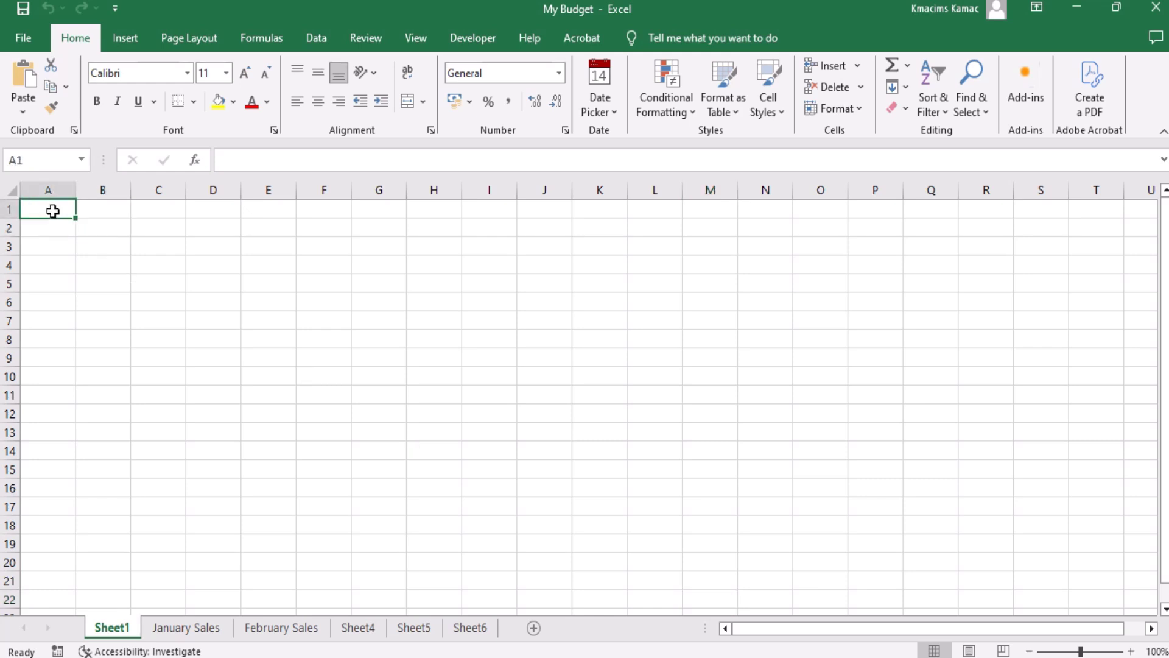
text(546)
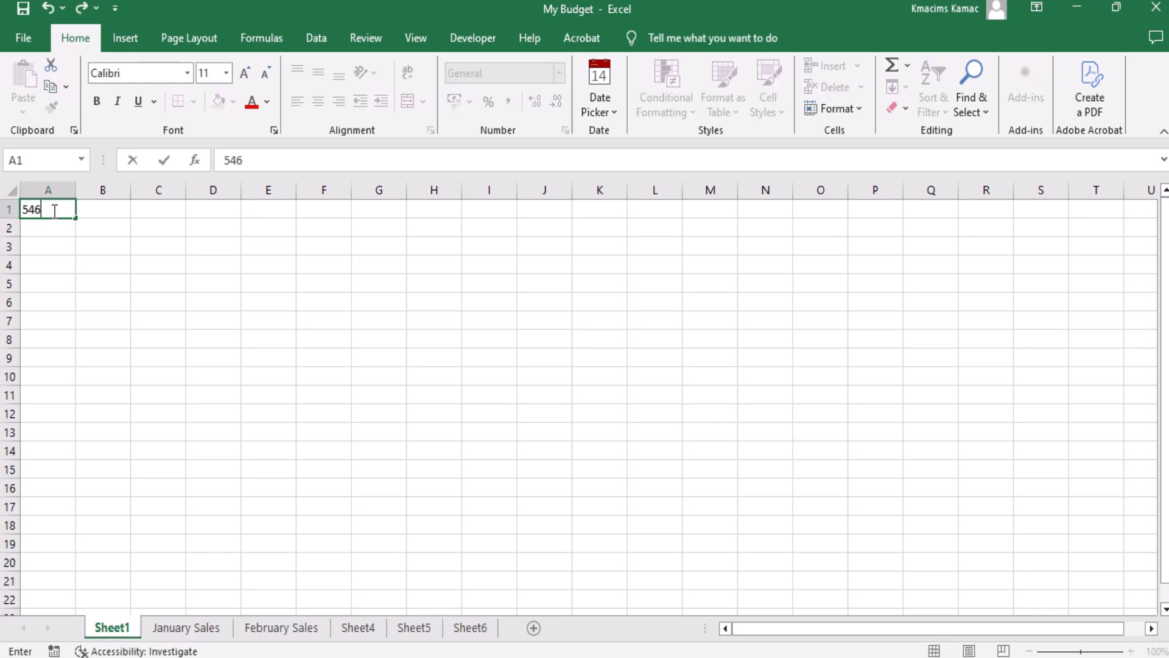
key(BackSpace)
key(BackSpace)
key(BackSpace)
Step: Enter the column headers Scores in cell A1 and Grade in cell B1
text(Scores)
key(Tab)
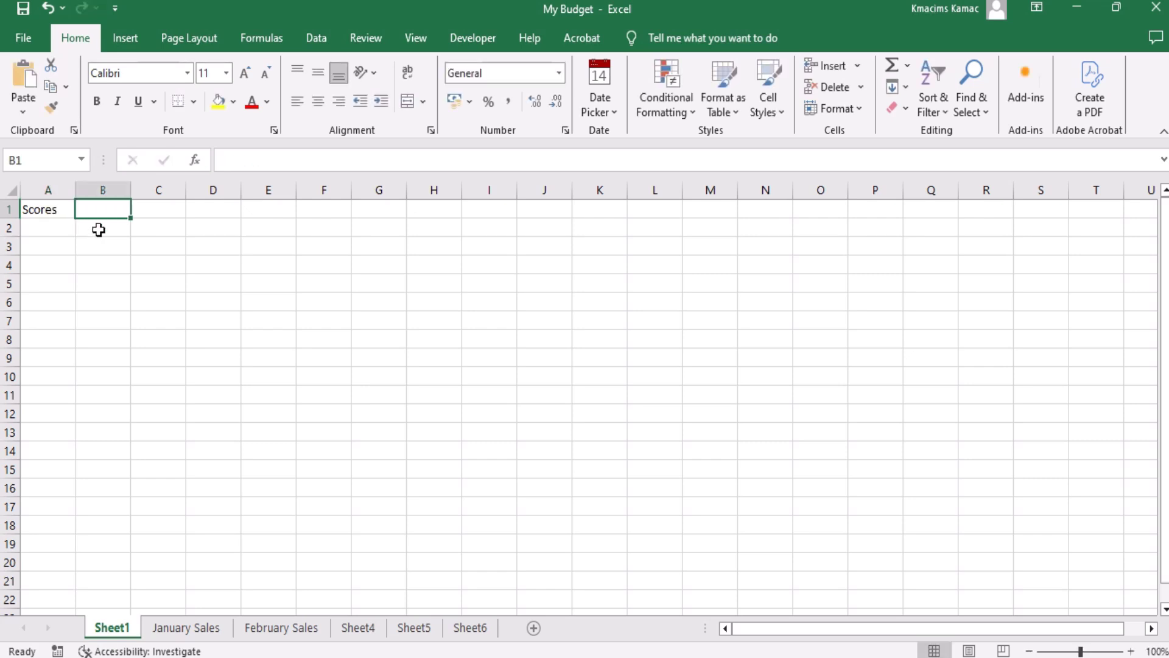
text(Grade)
key(Return)
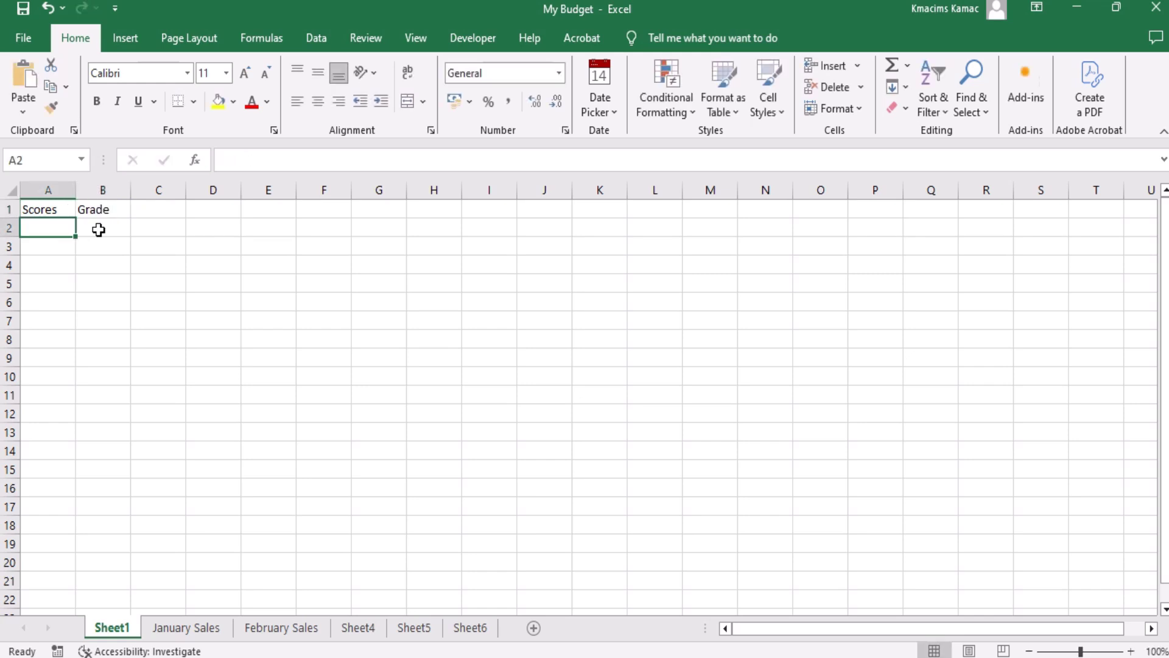
Step: Fill the first data row with the score 56 in A2 and the grade A in B2
text(56)
click(98, 229)
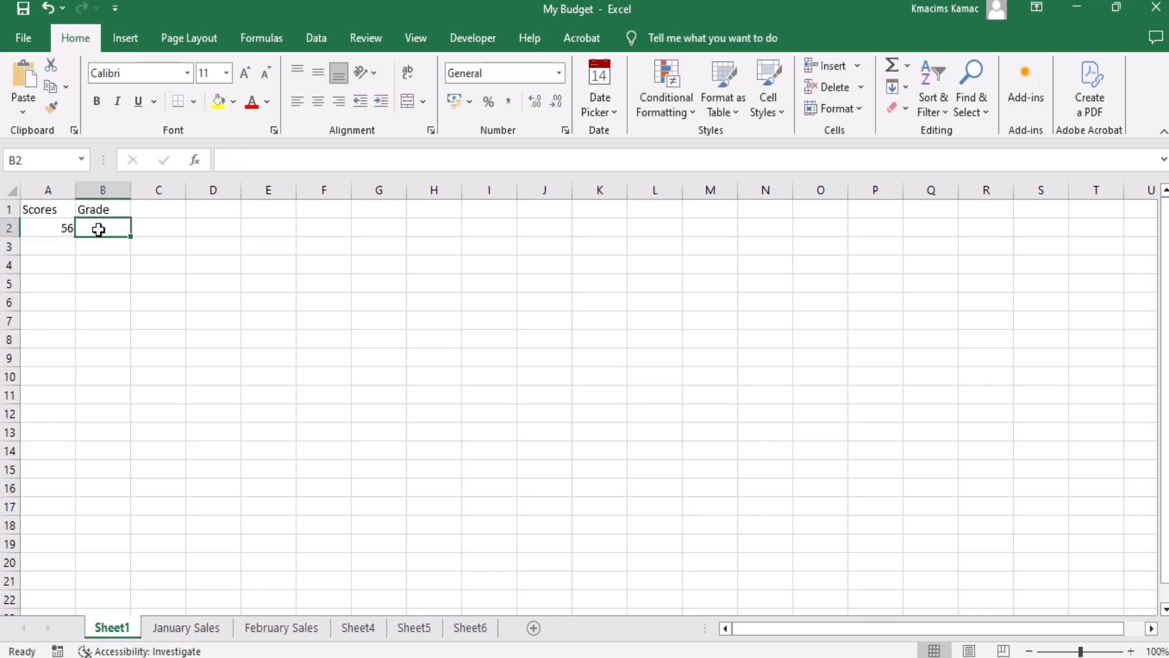
text(A)
key(Return)
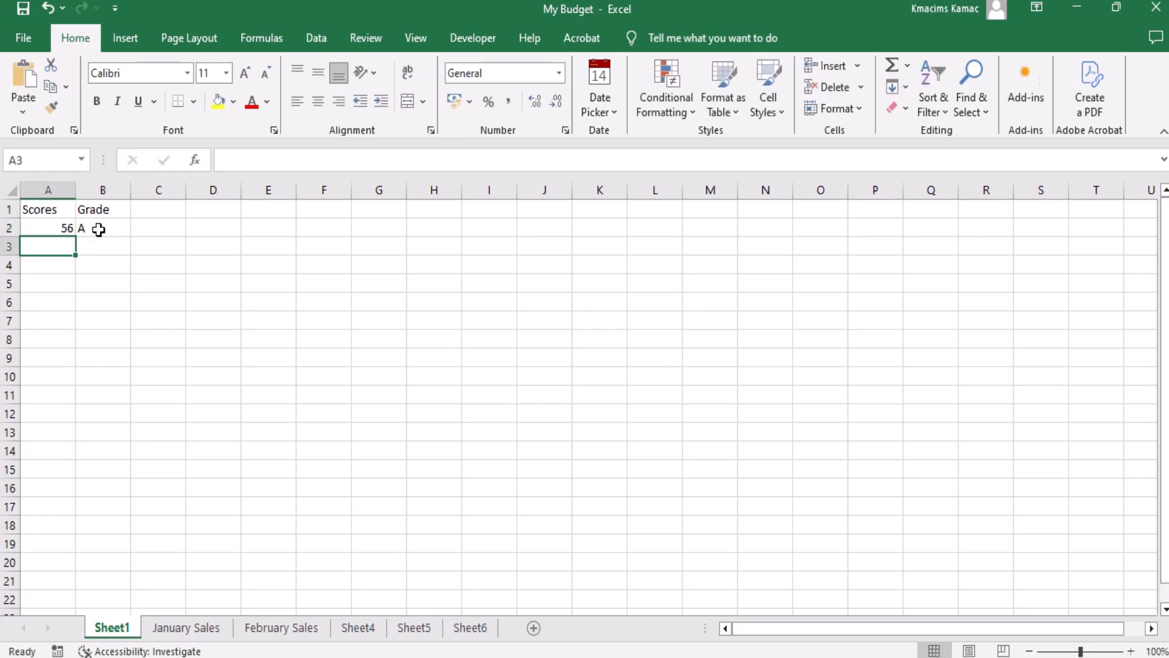
Step: Fill the second data row with the score 89 in A3 and the grade B in B3
text(89)
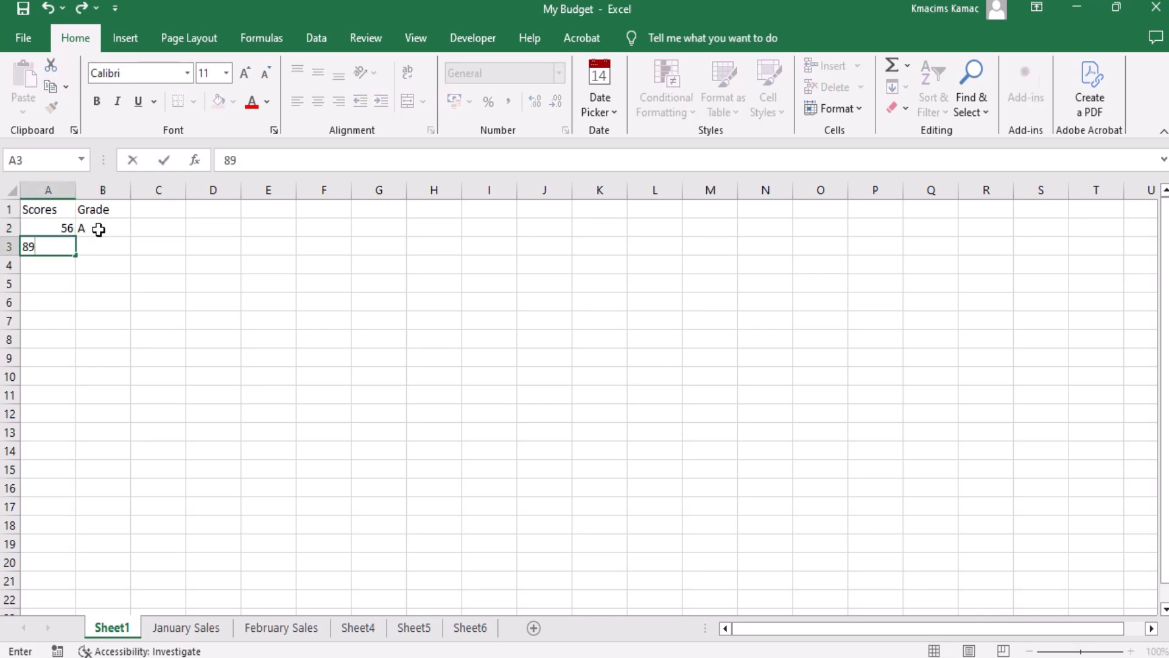
key(Tab)
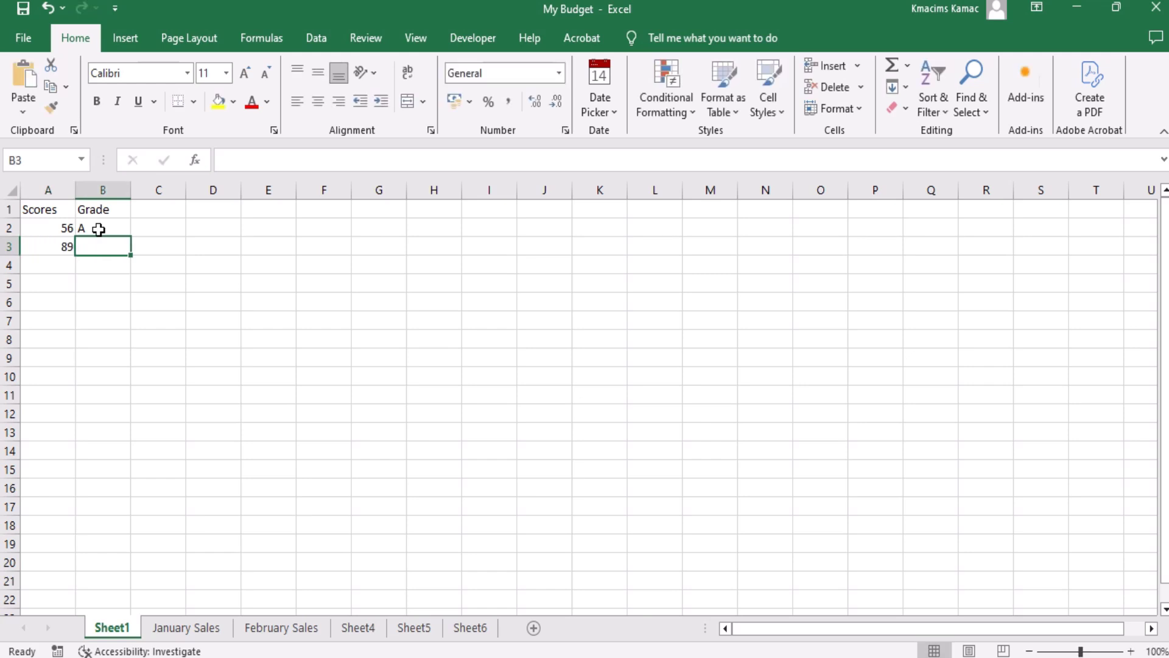
text(B)
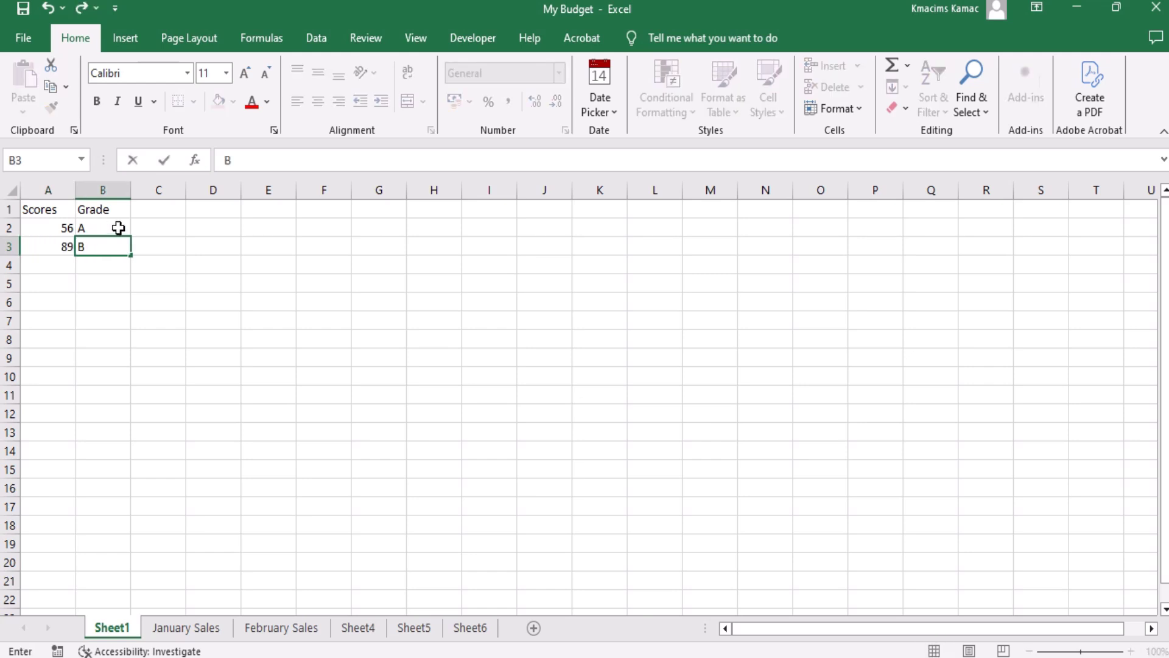
click(141, 228)
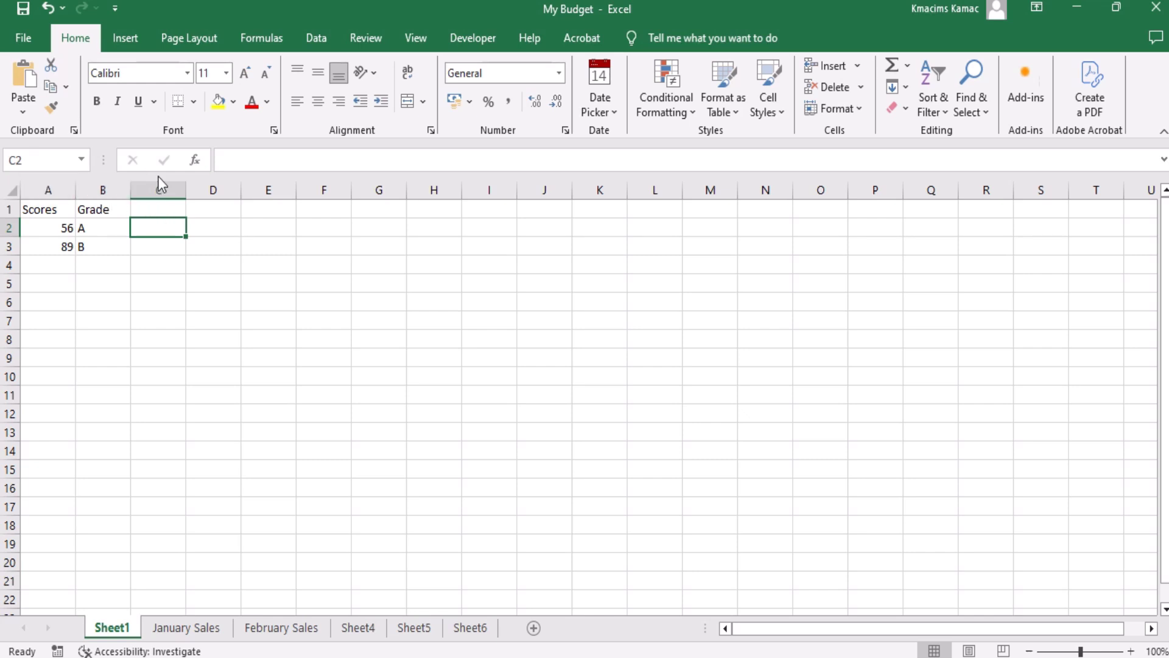
Step: Select cells C2, A1, B5, C5, D5, E5 and D6 in turn and examine each cell's address
click(49, 162)
click(156, 224)
click(56, 211)
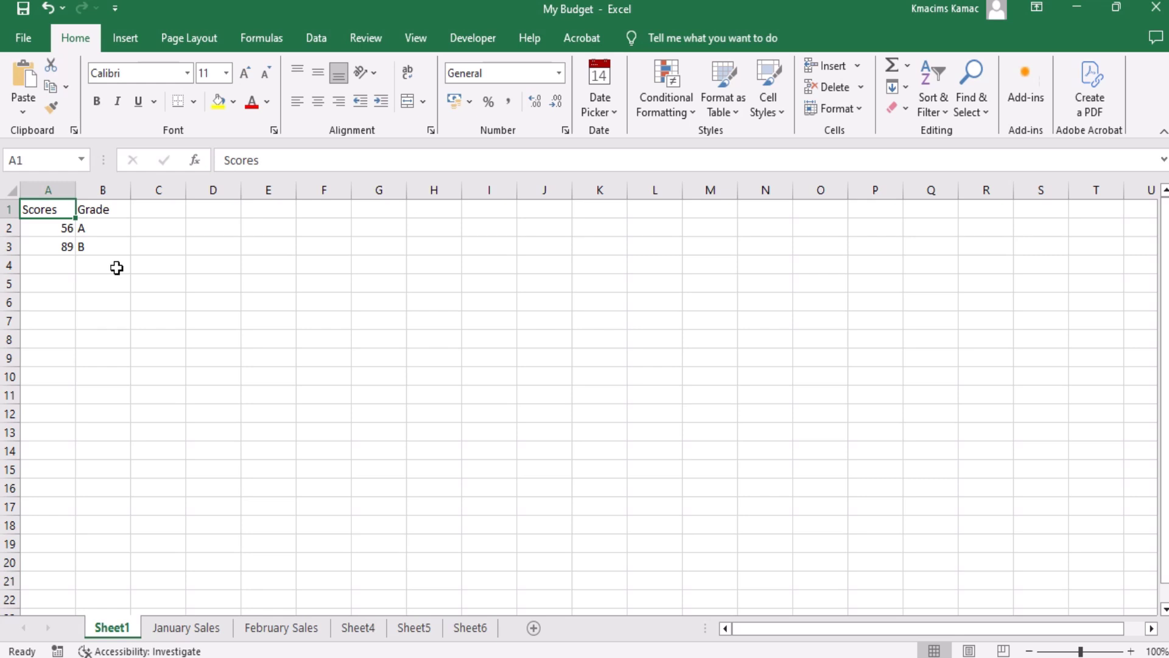
click(105, 282)
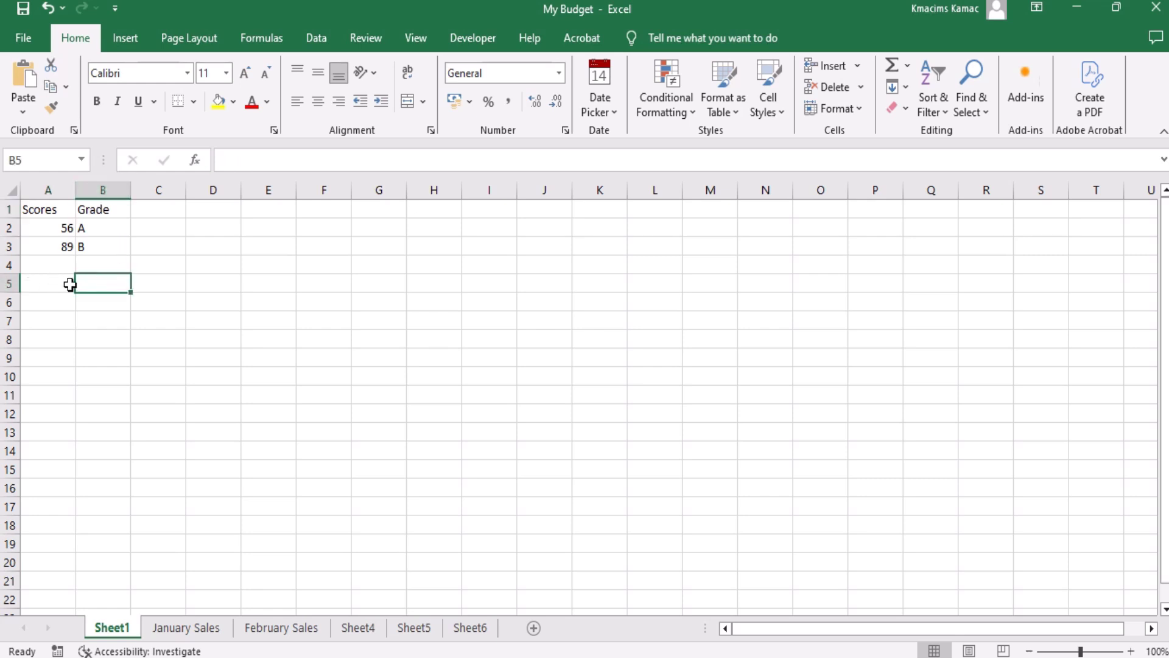
click(25, 160)
click(160, 284)
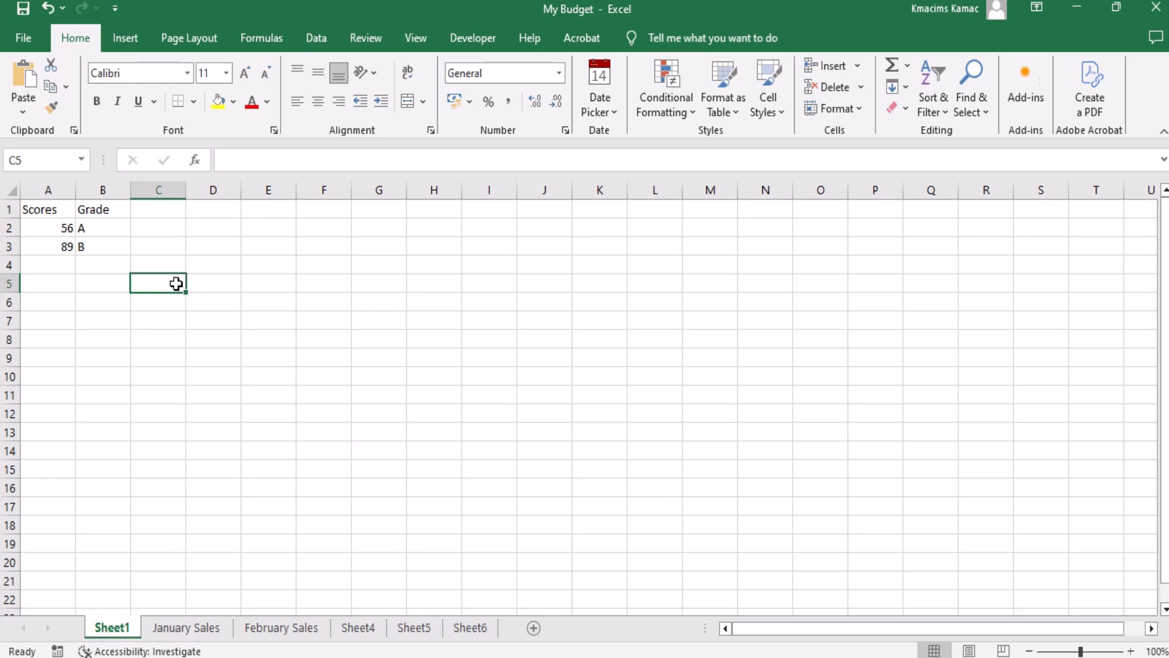
click(214, 283)
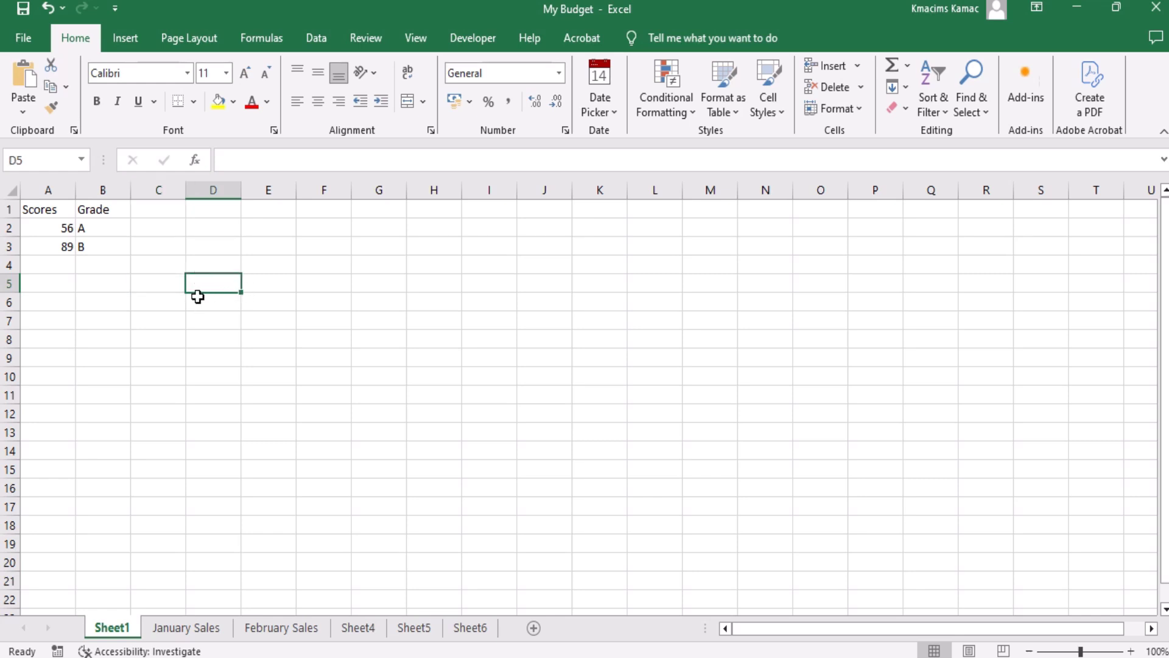
click(259, 283)
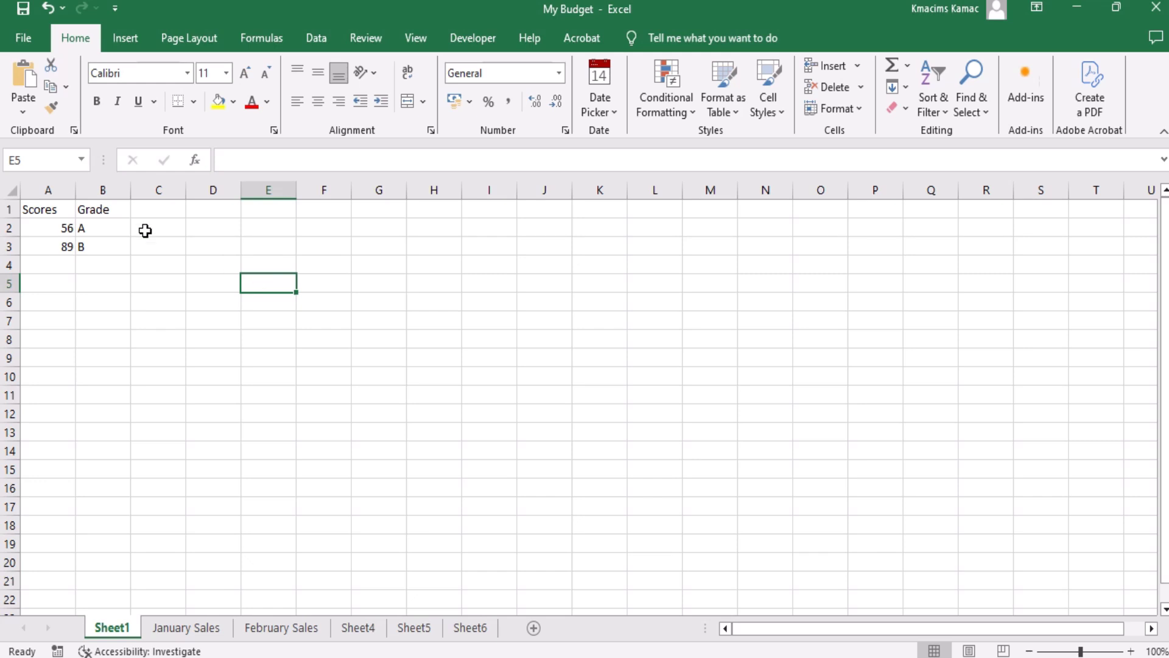
click(28, 160)
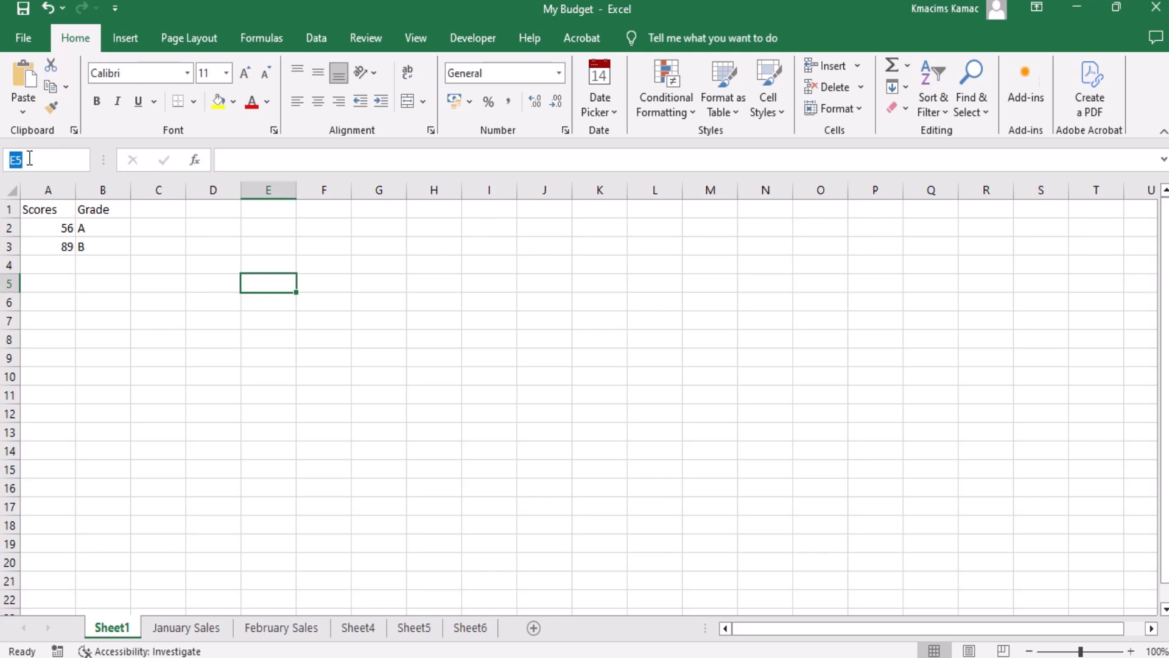
click(30, 159)
click(213, 300)
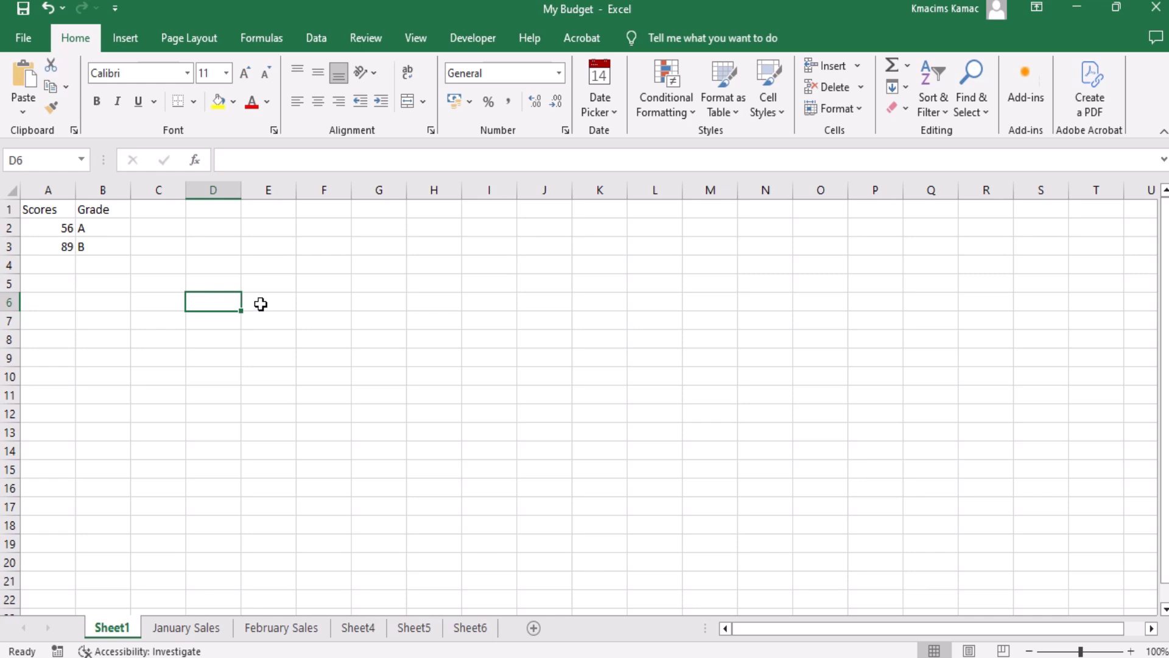
click(312, 307)
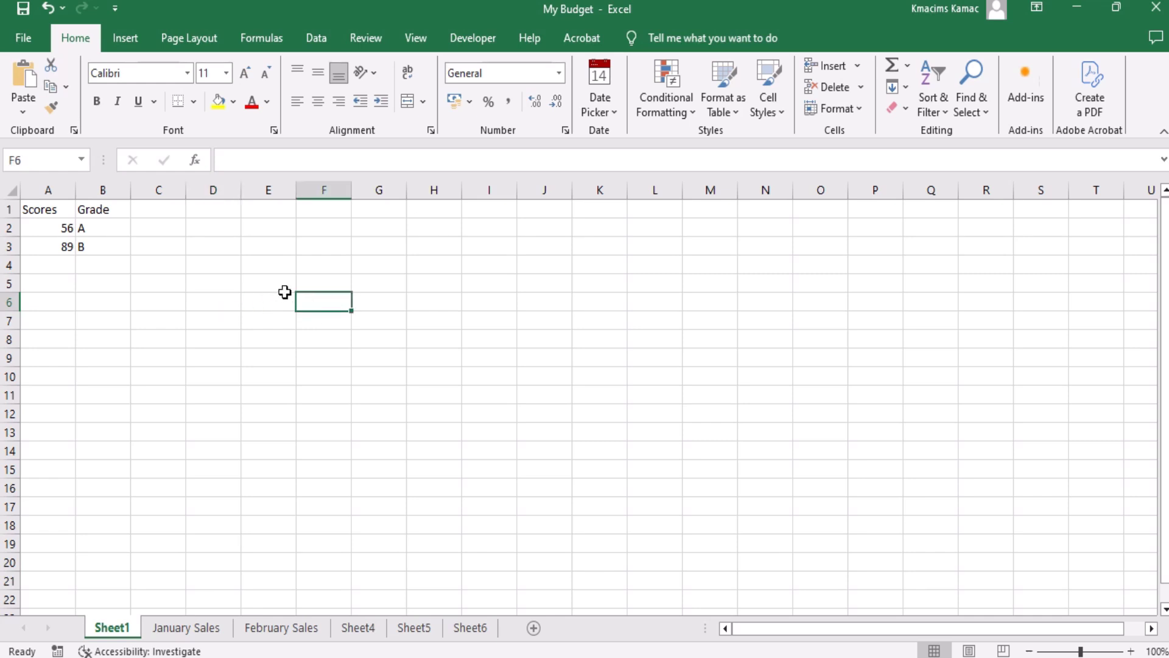
text(=)
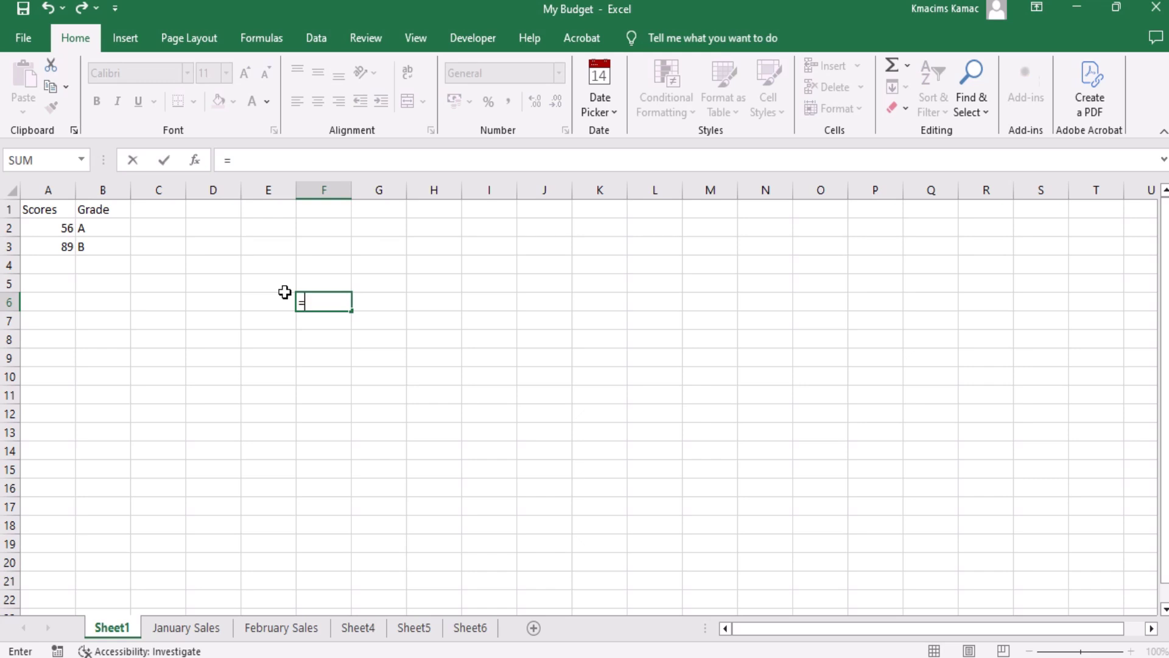
text(g)
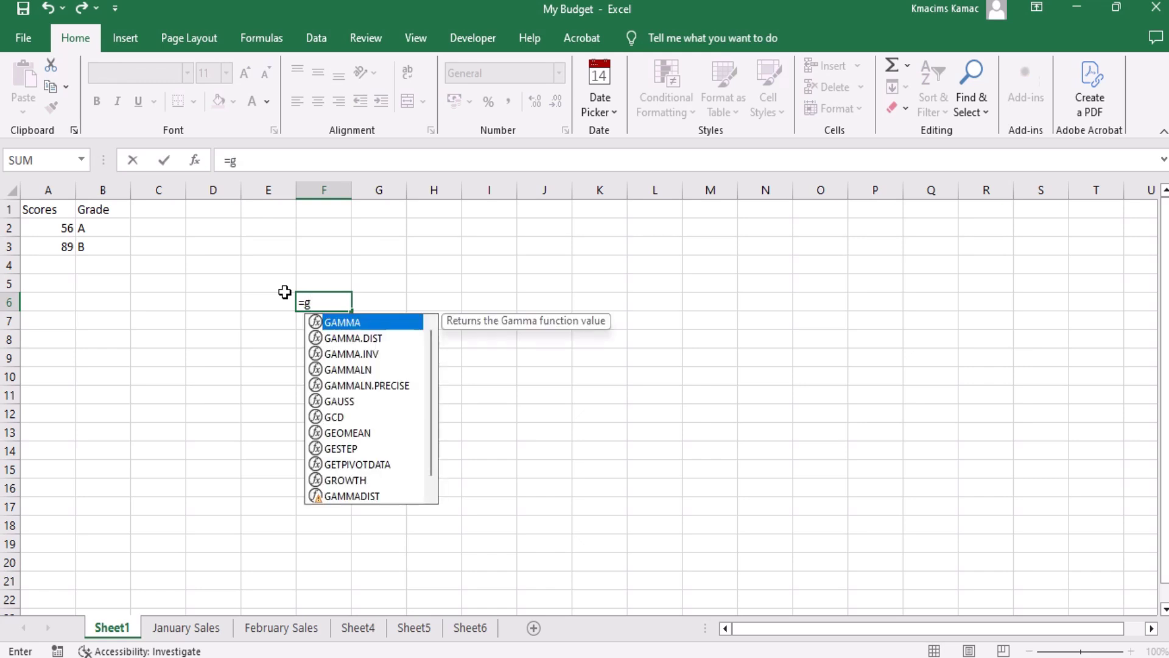
key(BackSpace)
key(BackSpace)
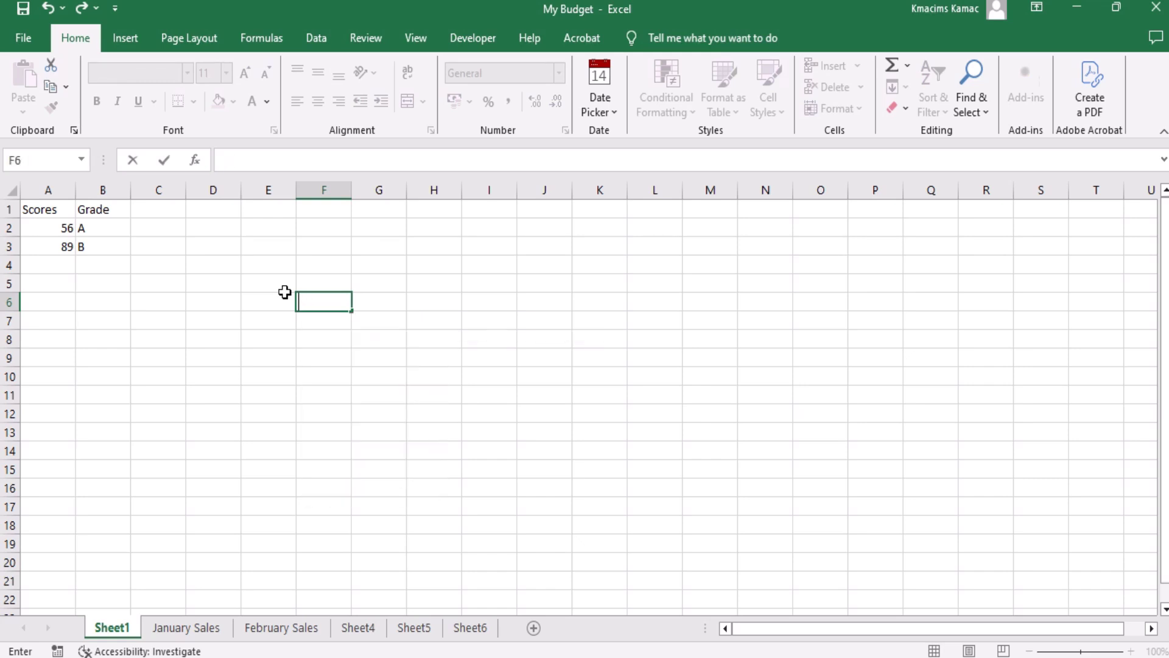
click(267, 278)
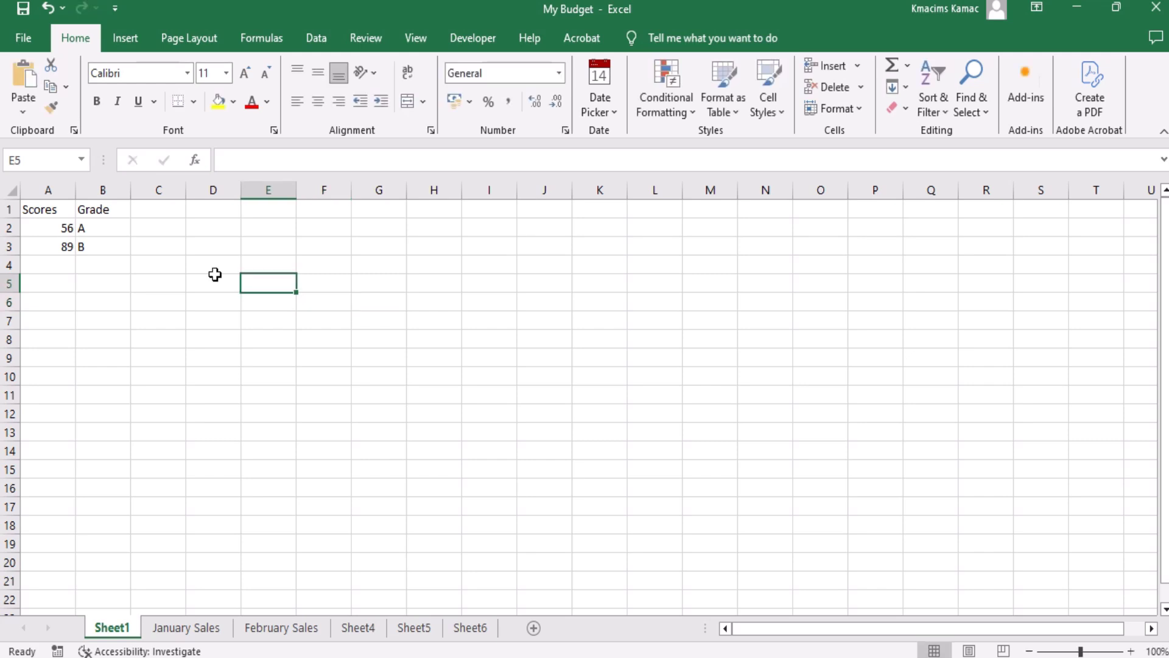
drag(165, 287, 287, 340)
drag(310, 350, 310, 350)
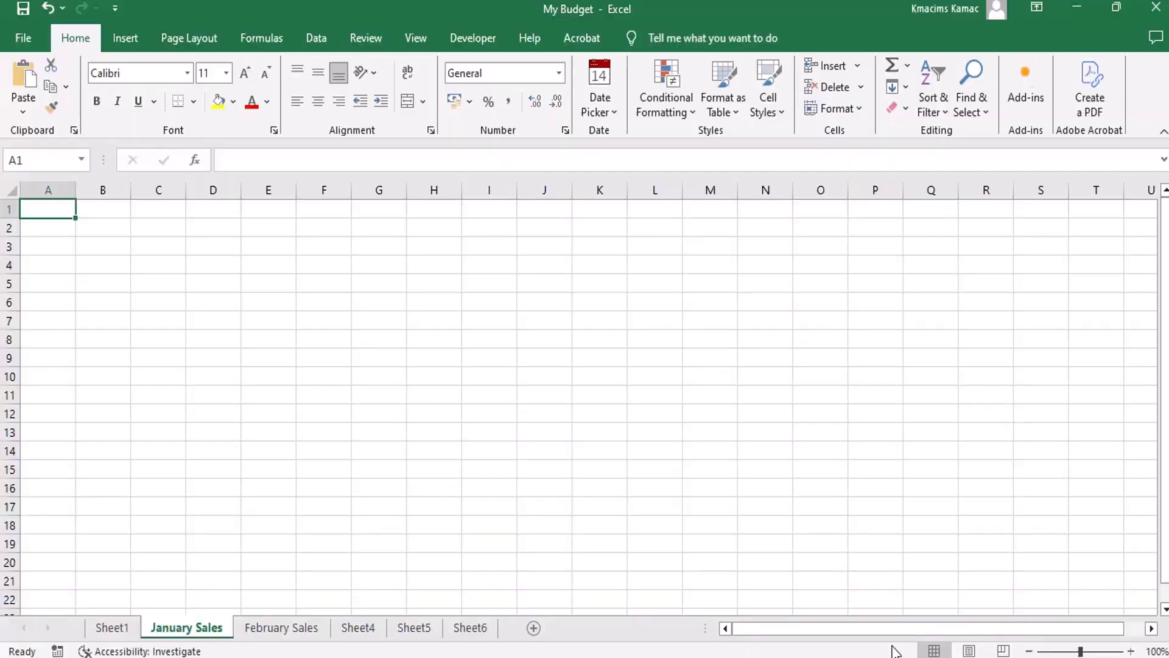
Step: Switch to the January Sales worksheet and select rows 1, 2 and 3 one at a time
click(540, 491)
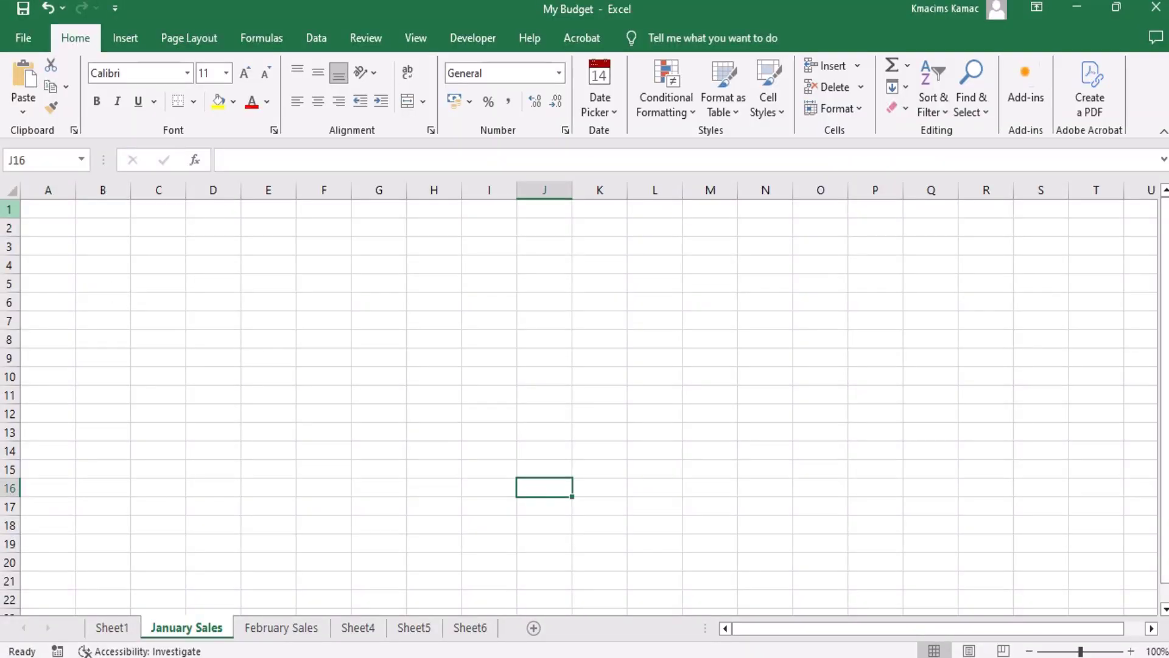
click(6, 210)
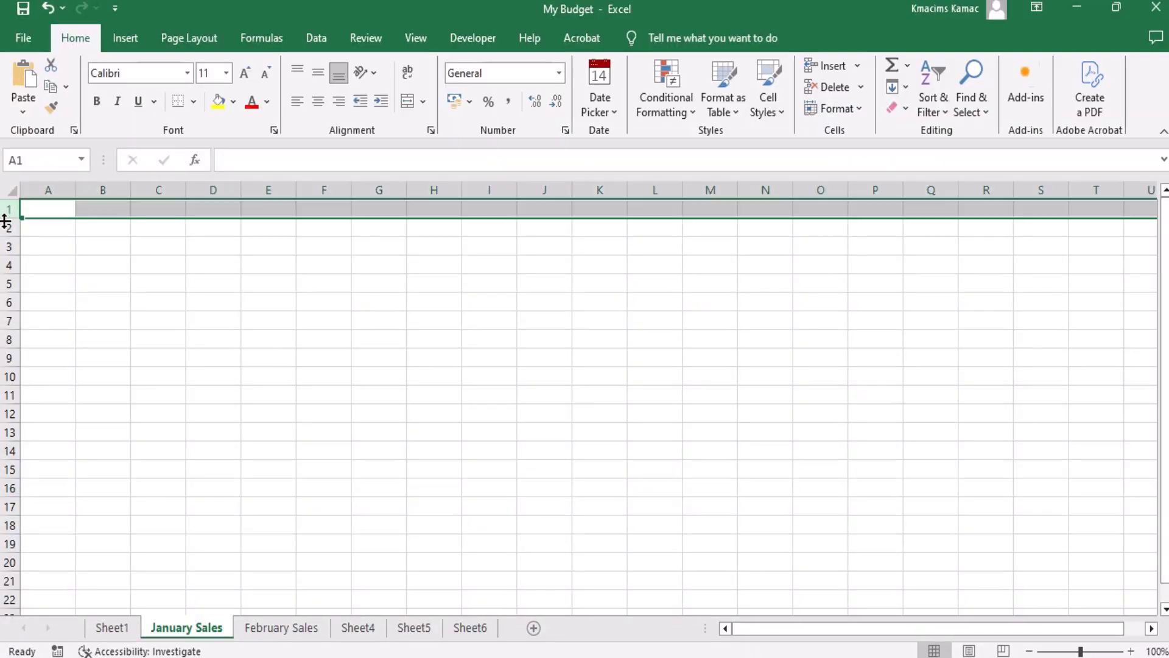
click(2, 227)
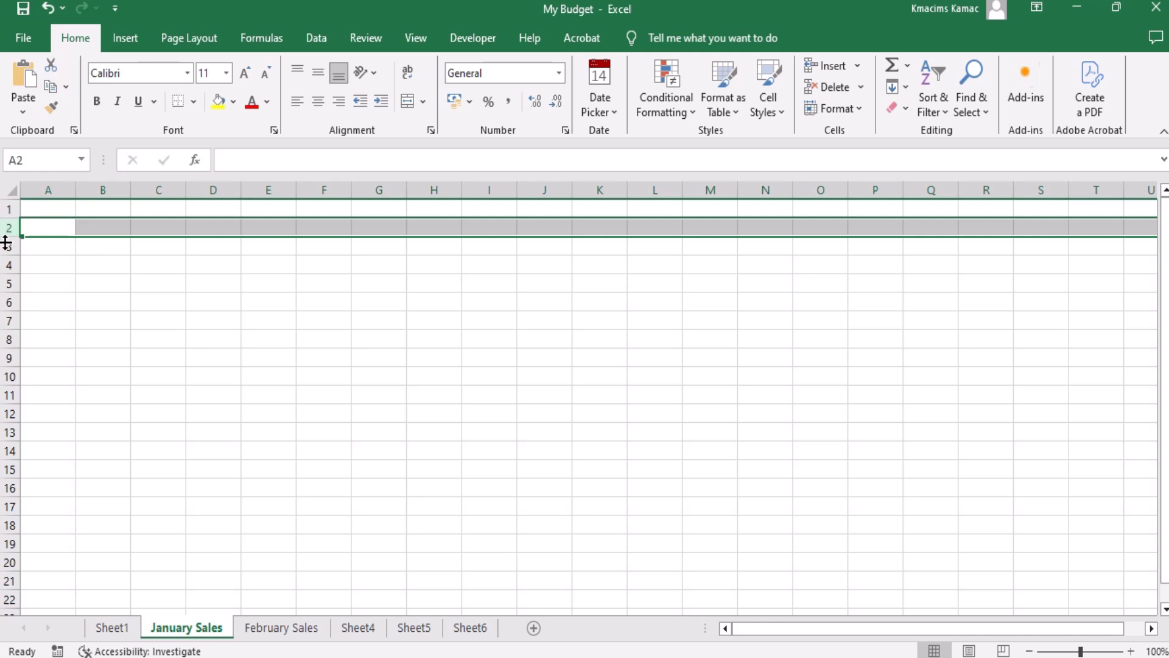
click(3, 245)
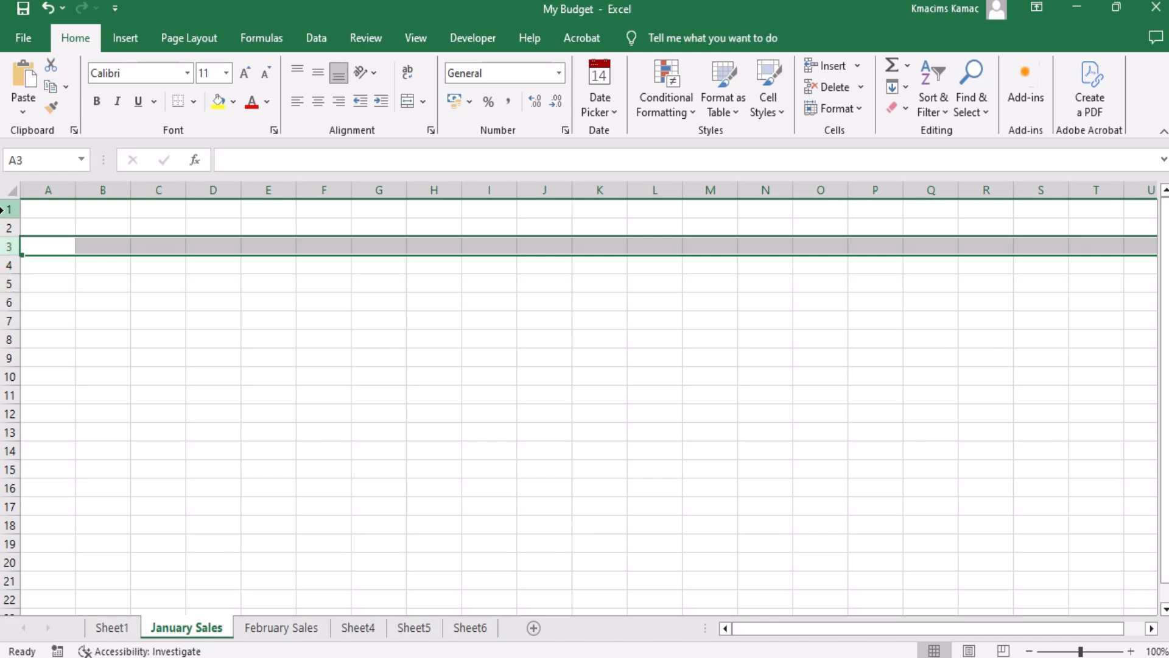
Step: Jump from cell A1 to the last row of the January Sales worksheet and return to A1
click(45, 208)
key(ctrl+Down)
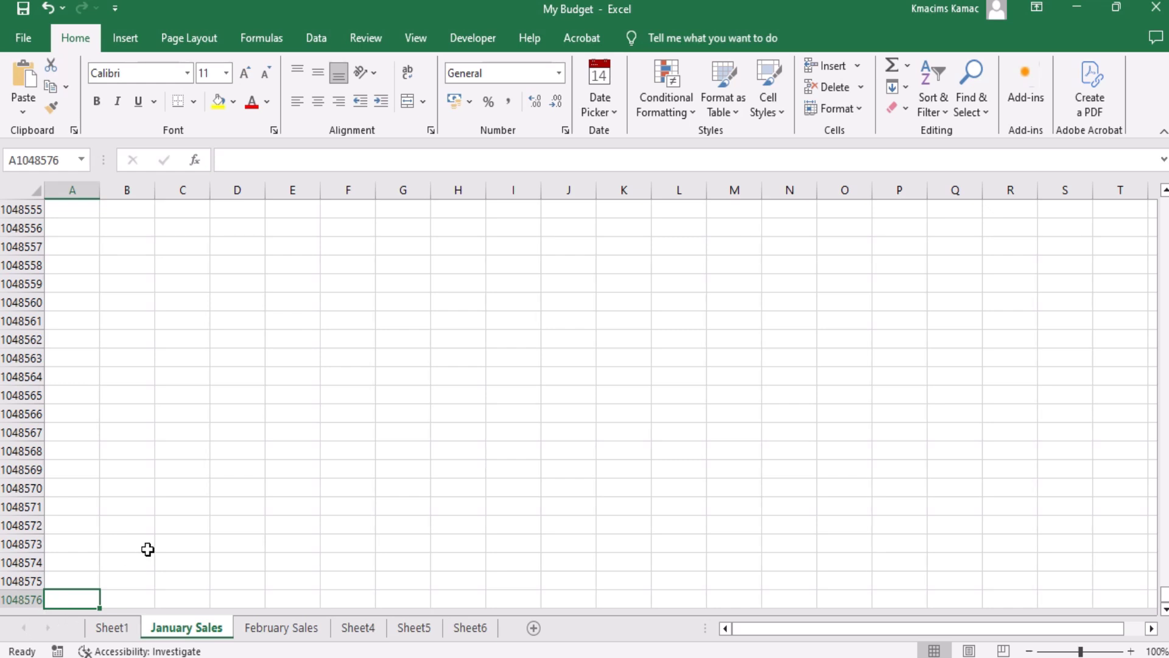
key(ctrl+Up)
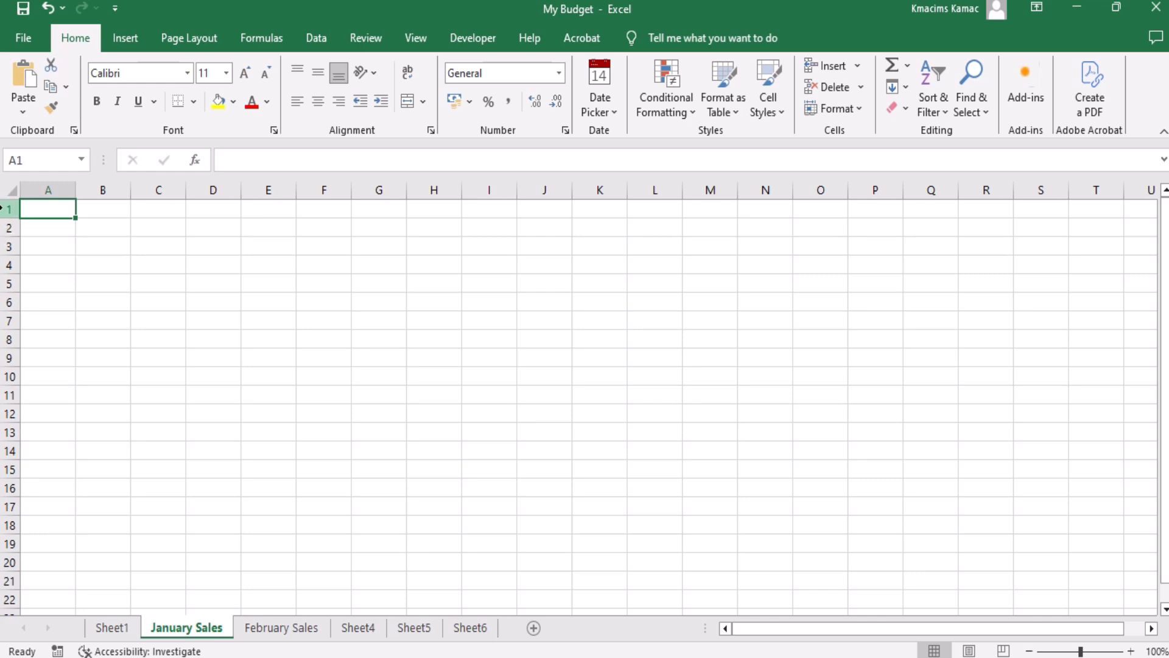
Step: Select rows 1 to 6 and examine the editing options available for them, leaving without choosing one
click(2, 207)
drag(3, 208, 5, 303)
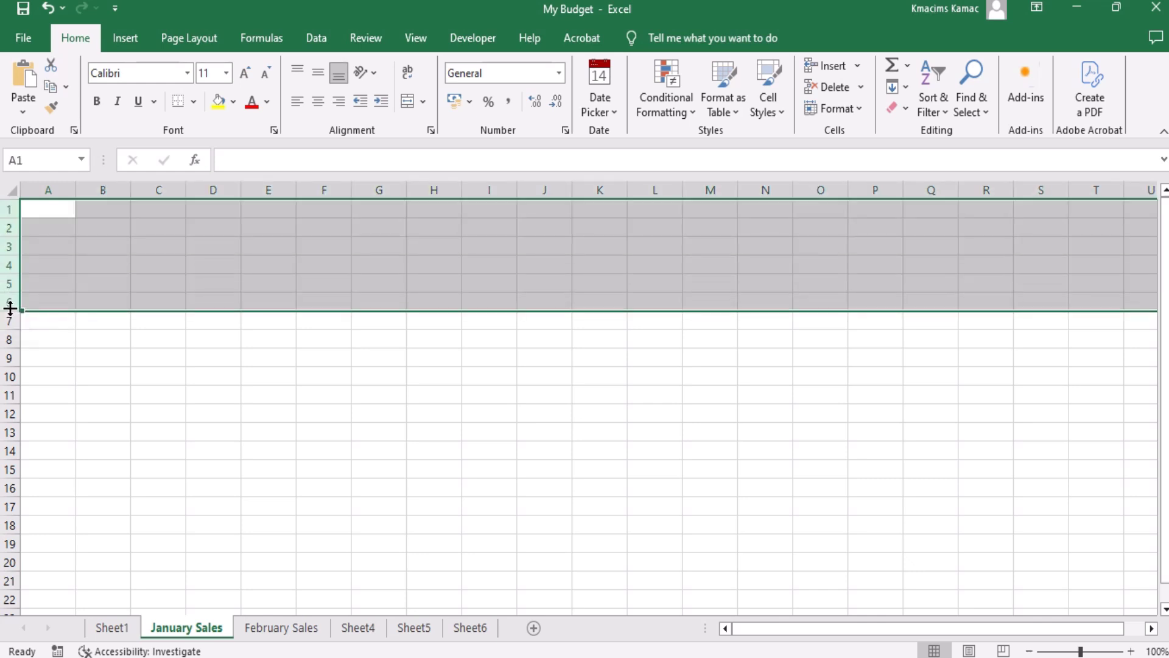
right_click(48, 217)
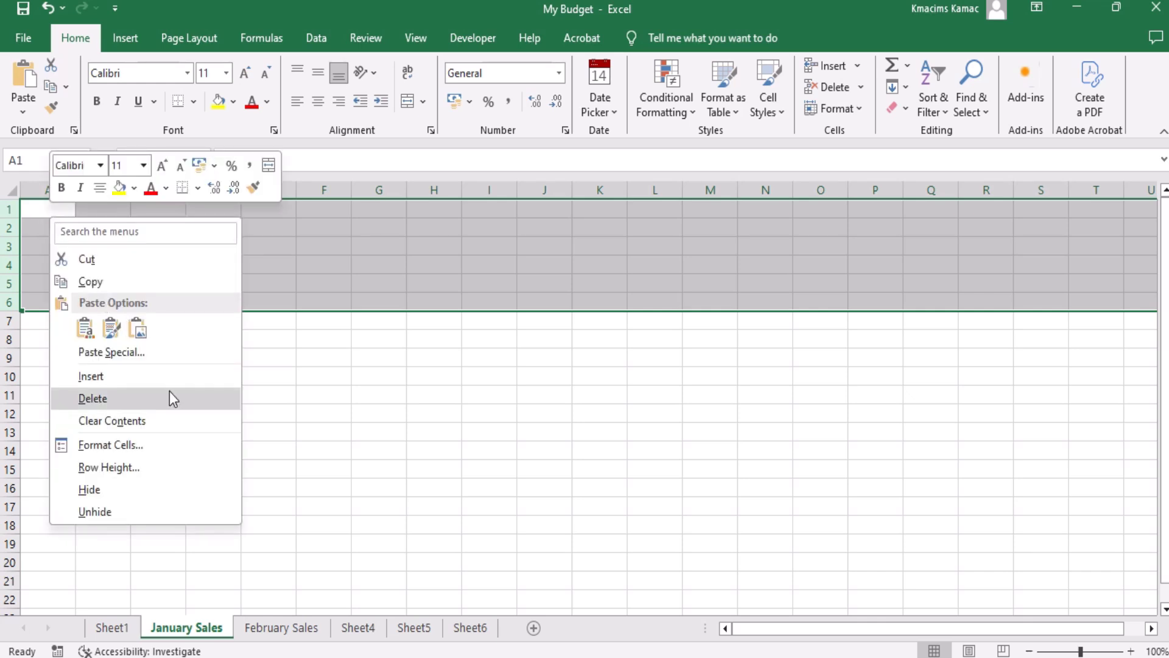
click(274, 437)
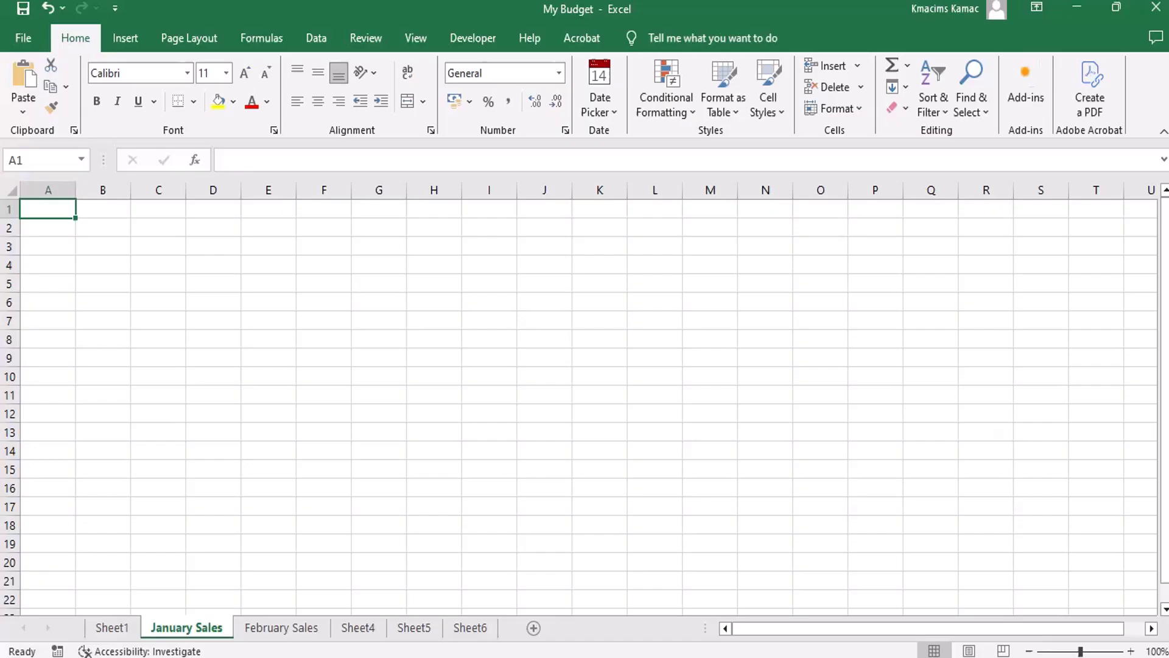
Step: Select columns A through E of the January Sales worksheet one at a time
click(687, 506)
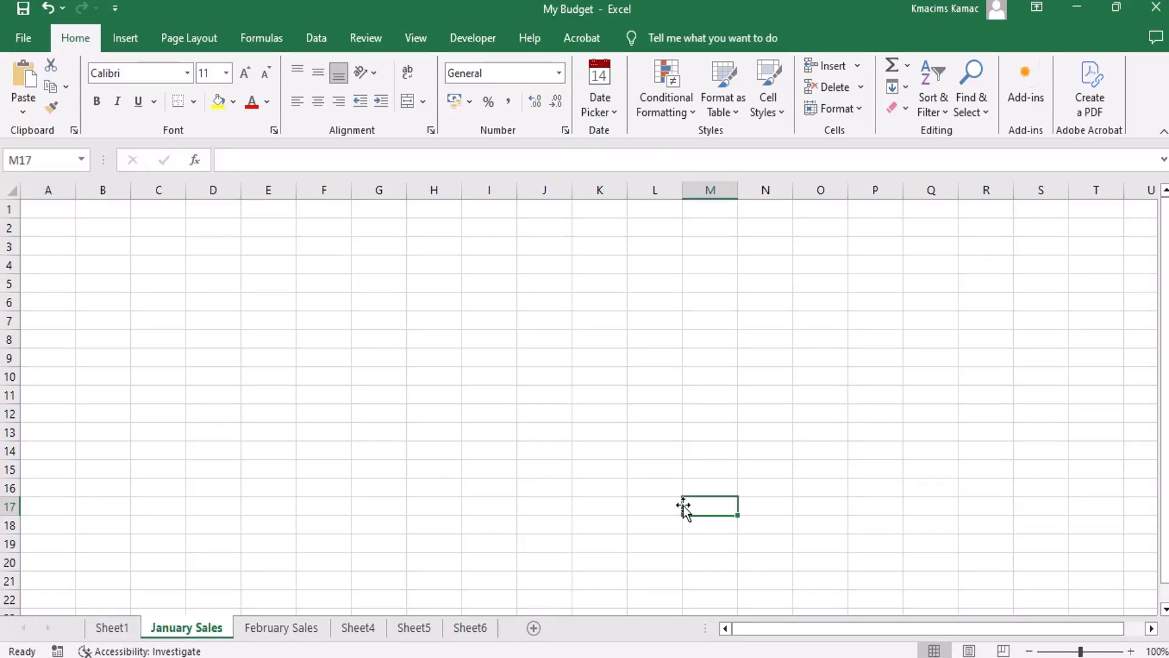
click(55, 211)
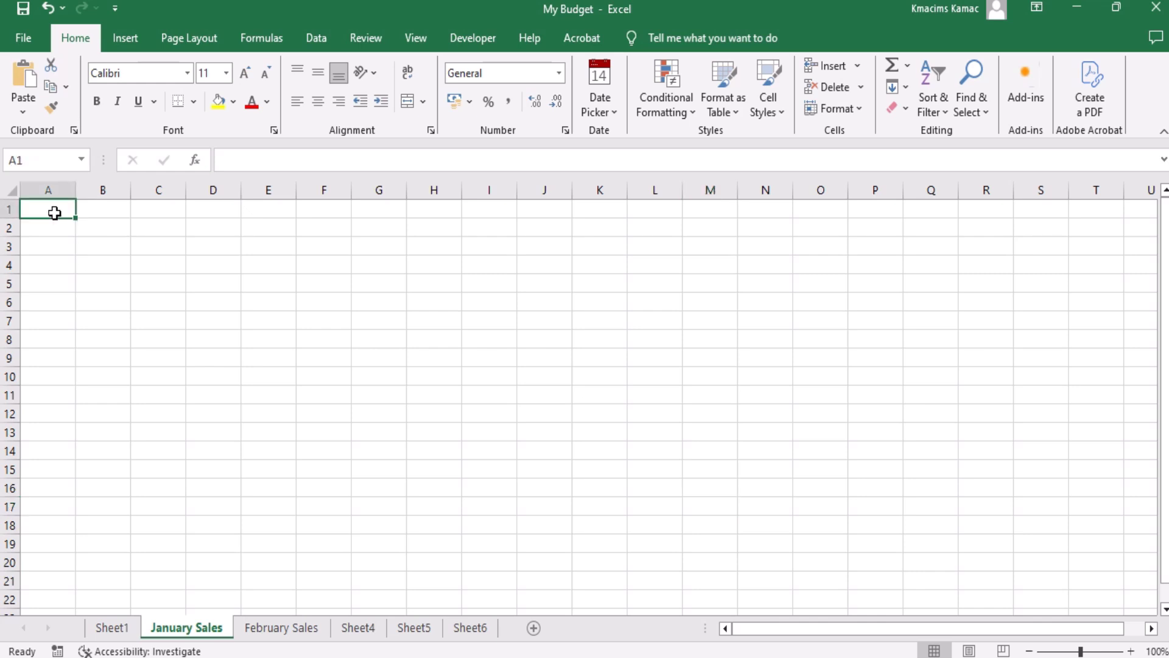
click(56, 186)
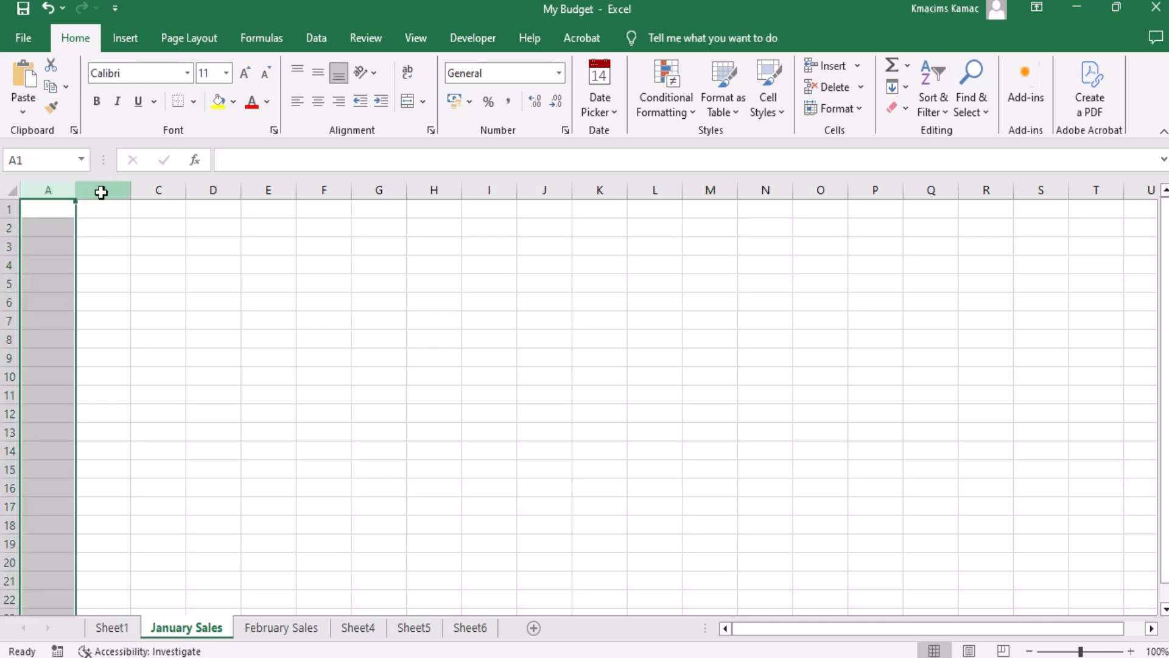
click(99, 190)
click(157, 190)
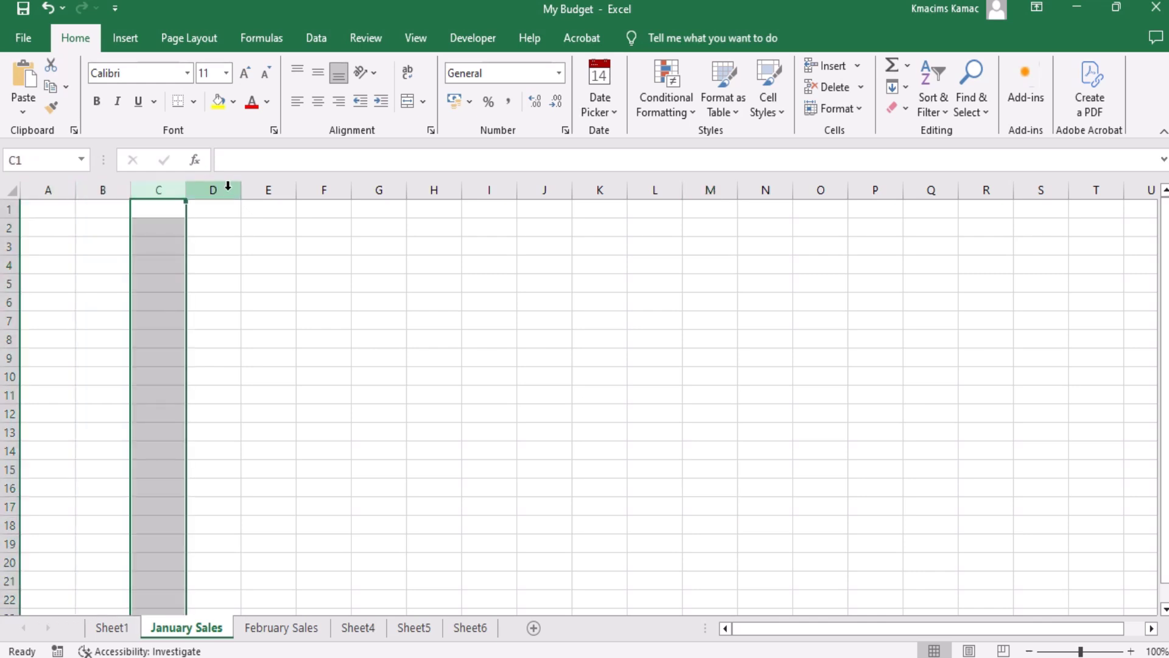
click(229, 187)
click(268, 189)
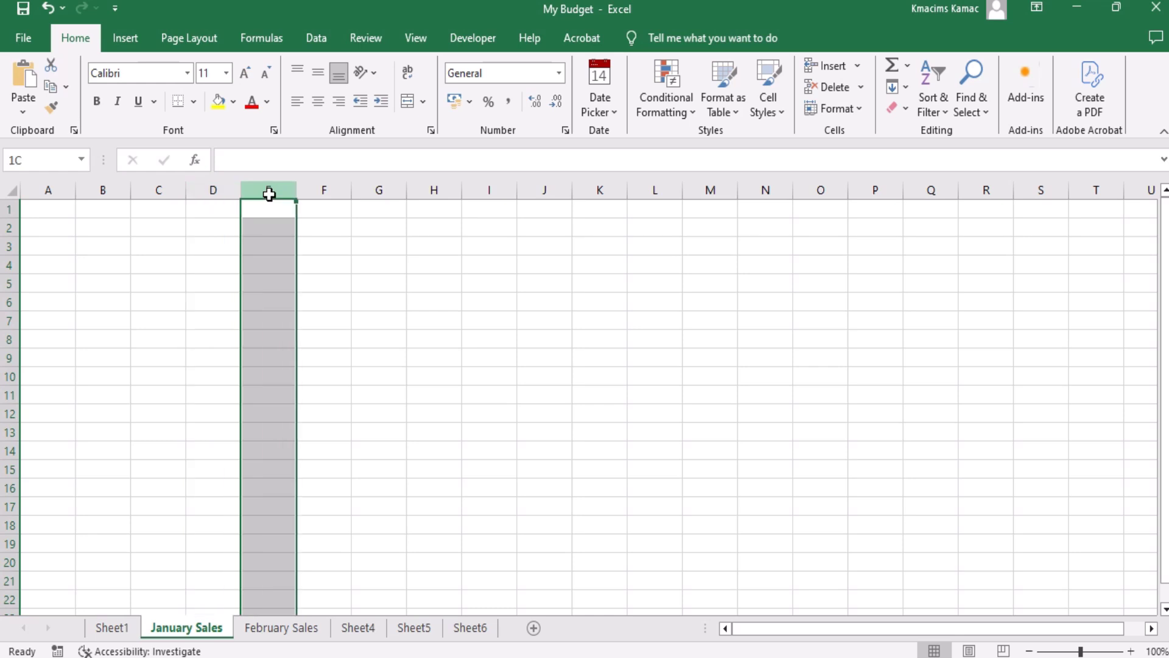
Step: Select columns A, B, C, D and F in turn and jump to the worksheet's last column
click(53, 189)
click(102, 190)
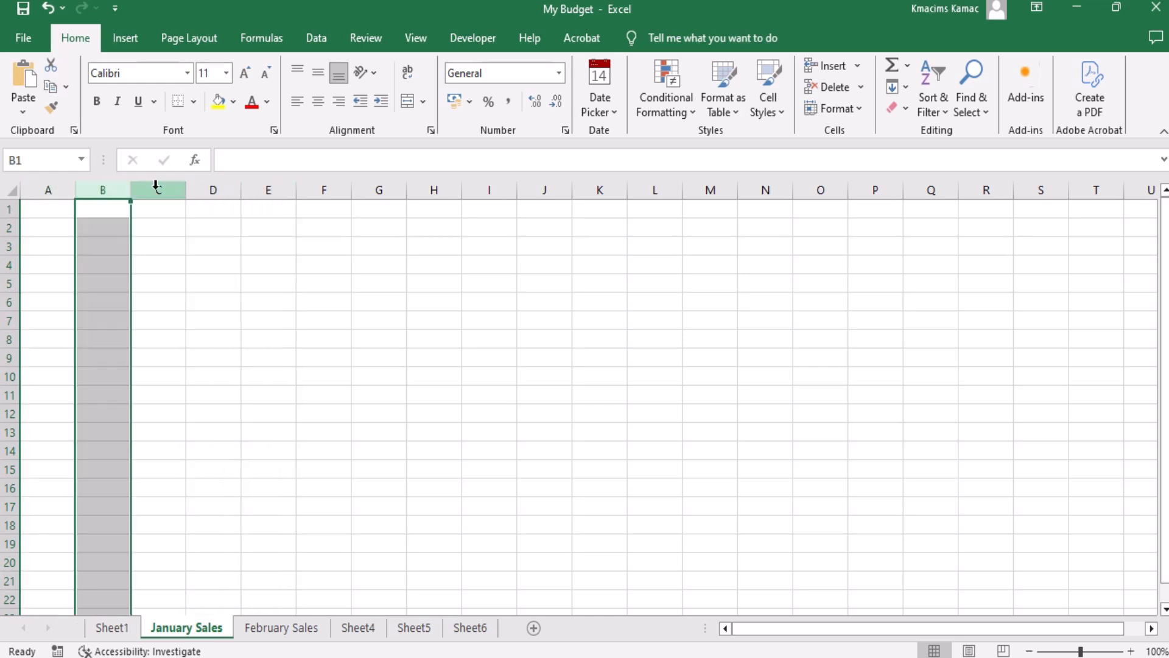
click(157, 189)
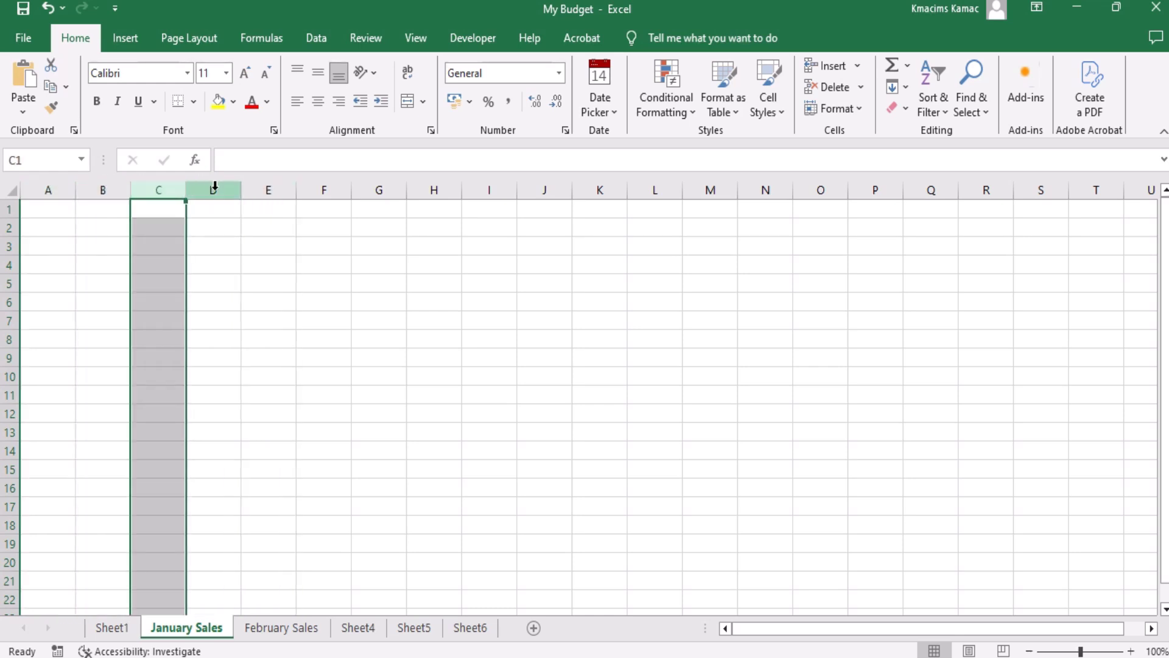
click(214, 187)
click(327, 187)
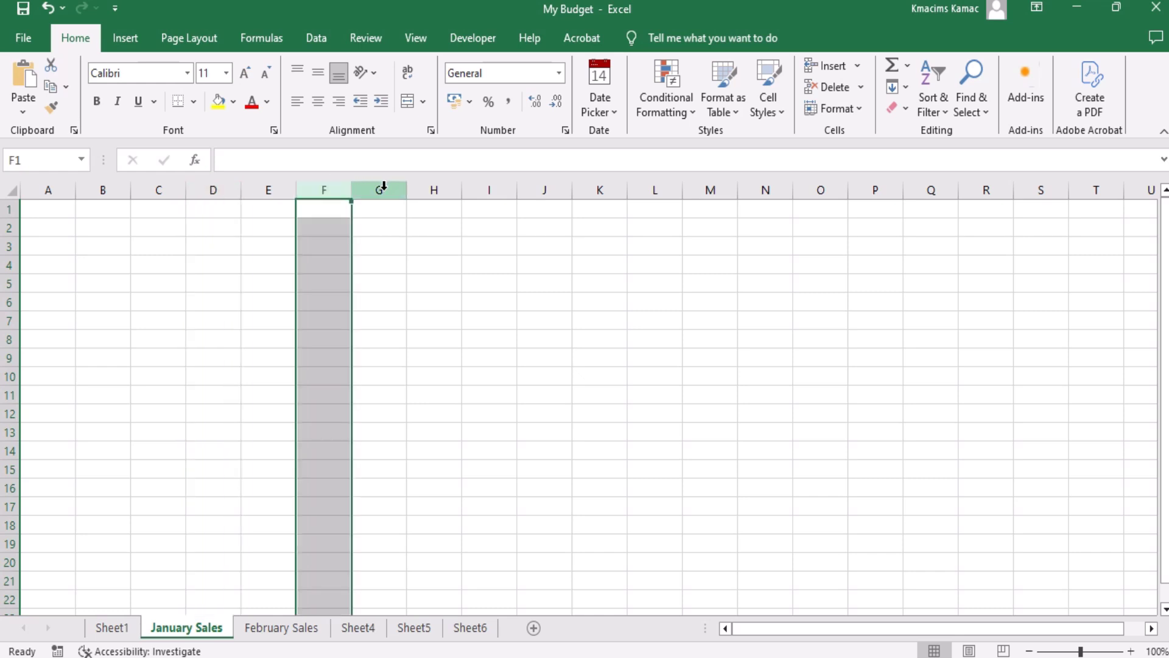
key(ctrl+Right)
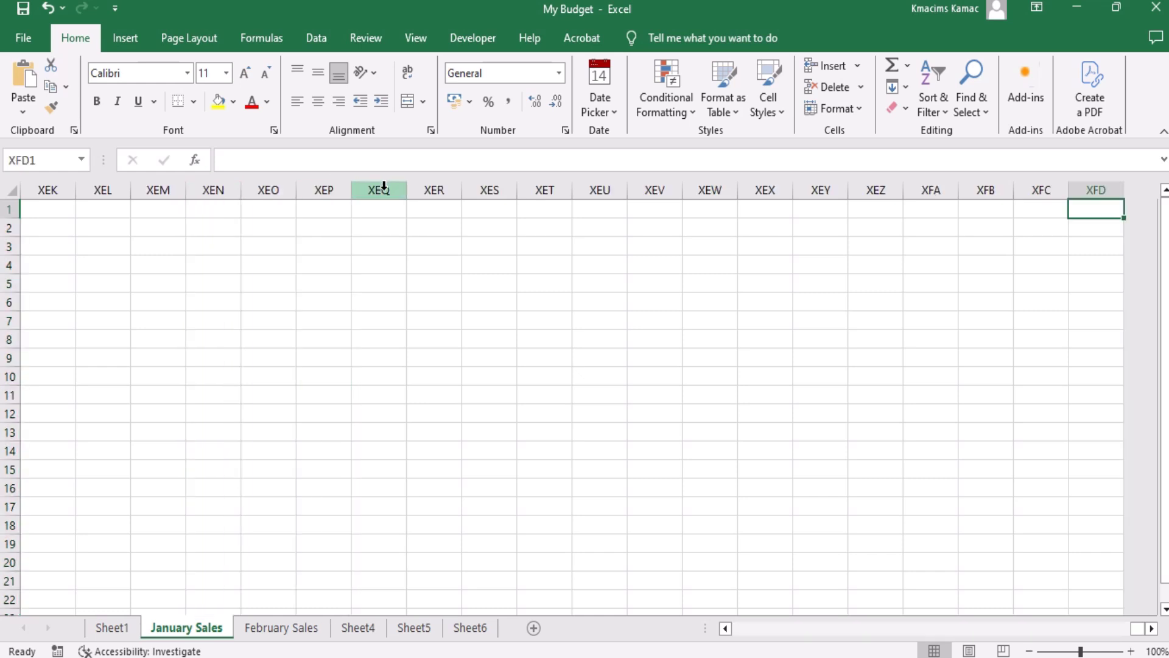
Step: Select columns XET, XEU and the last column XFD in turn, and return to cell A1
click(548, 188)
click(591, 185)
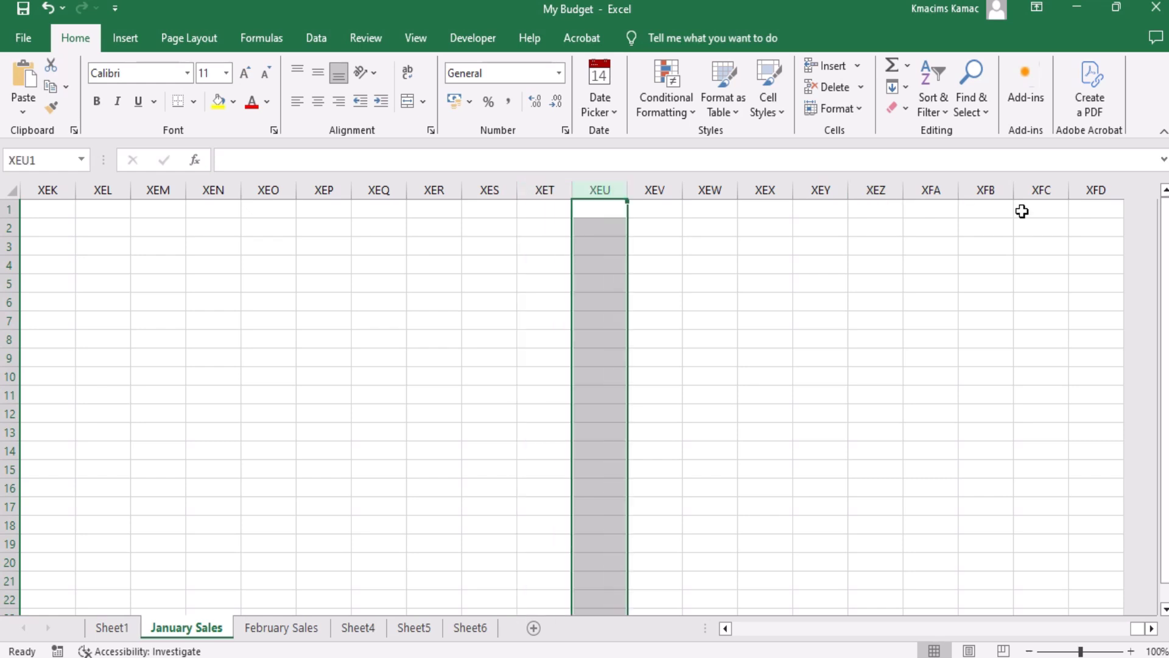
click(1084, 181)
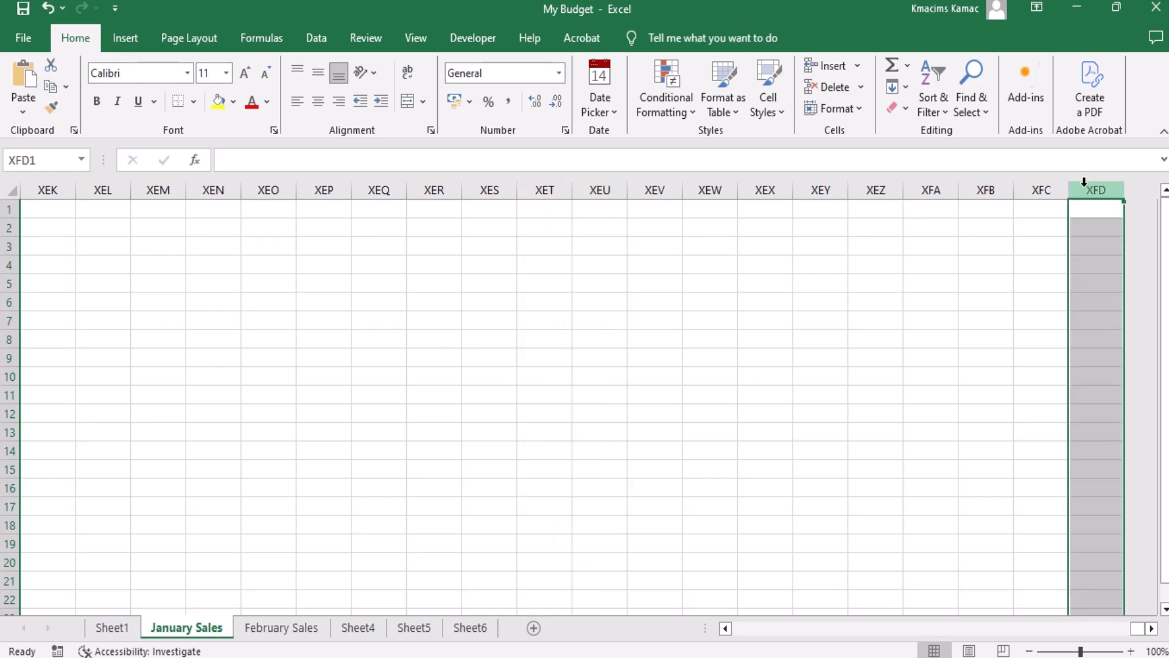
key(ctrl+Home)
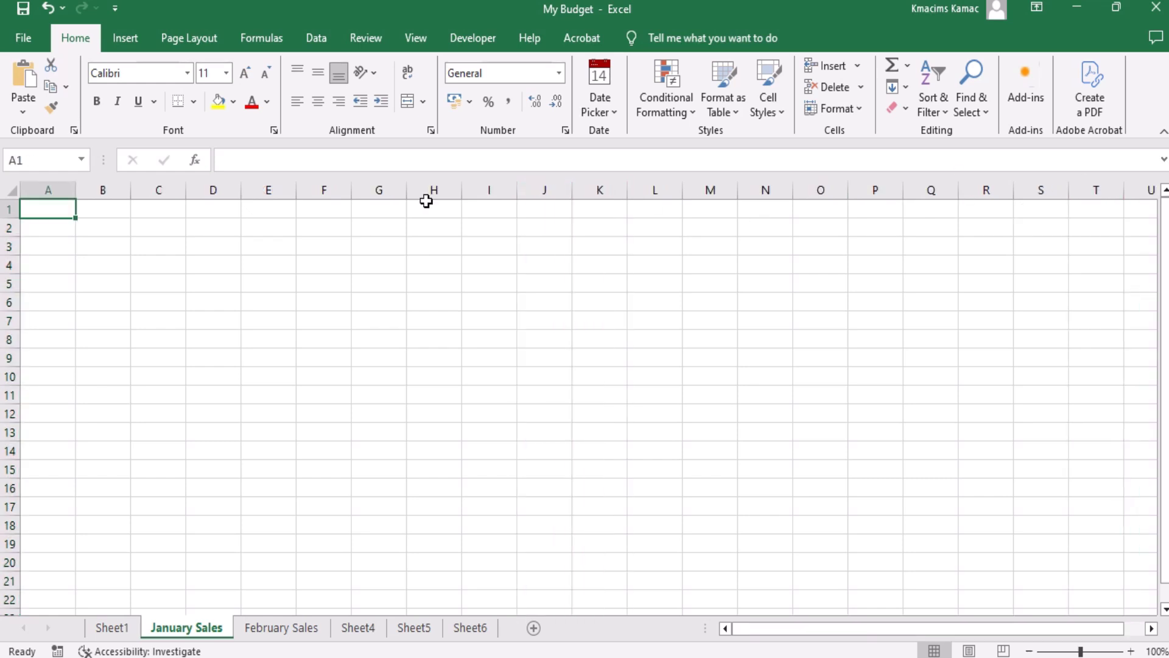
Step: Insert a new column at column F of the January Sales worksheet
click(318, 190)
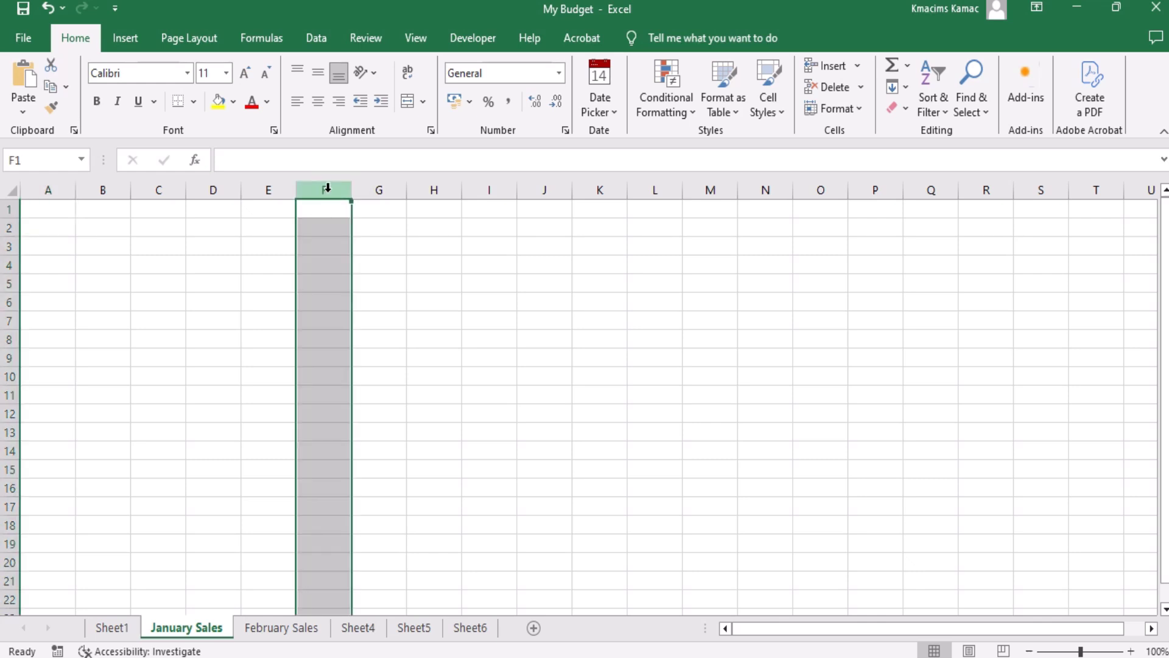
right_click(327, 189)
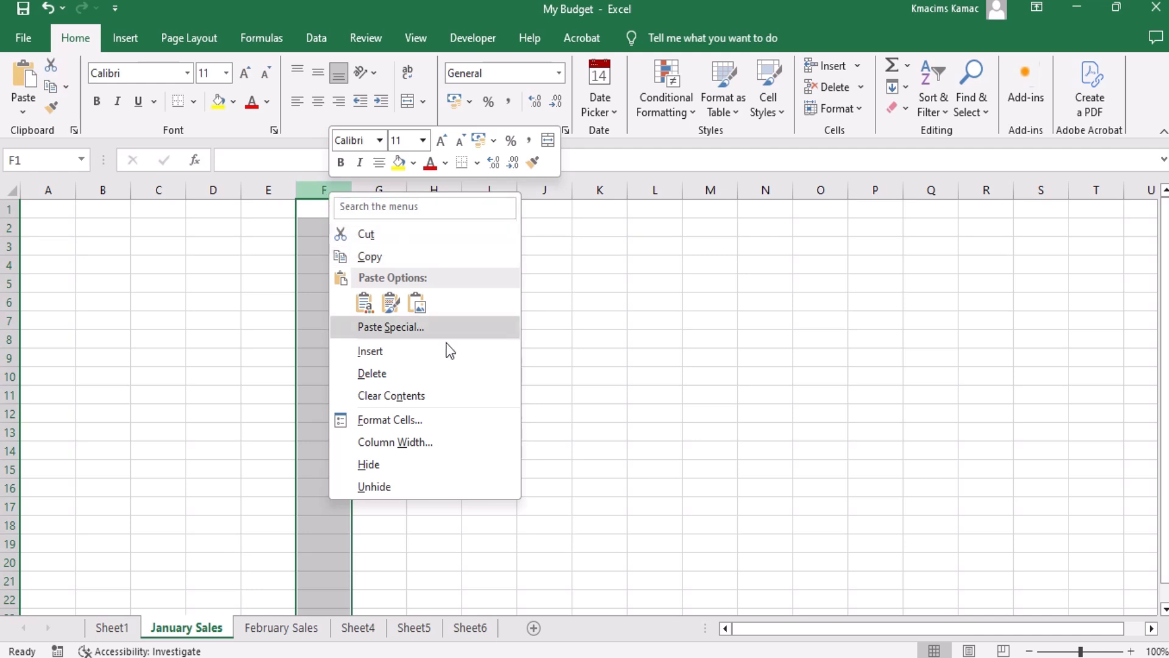
click(402, 360)
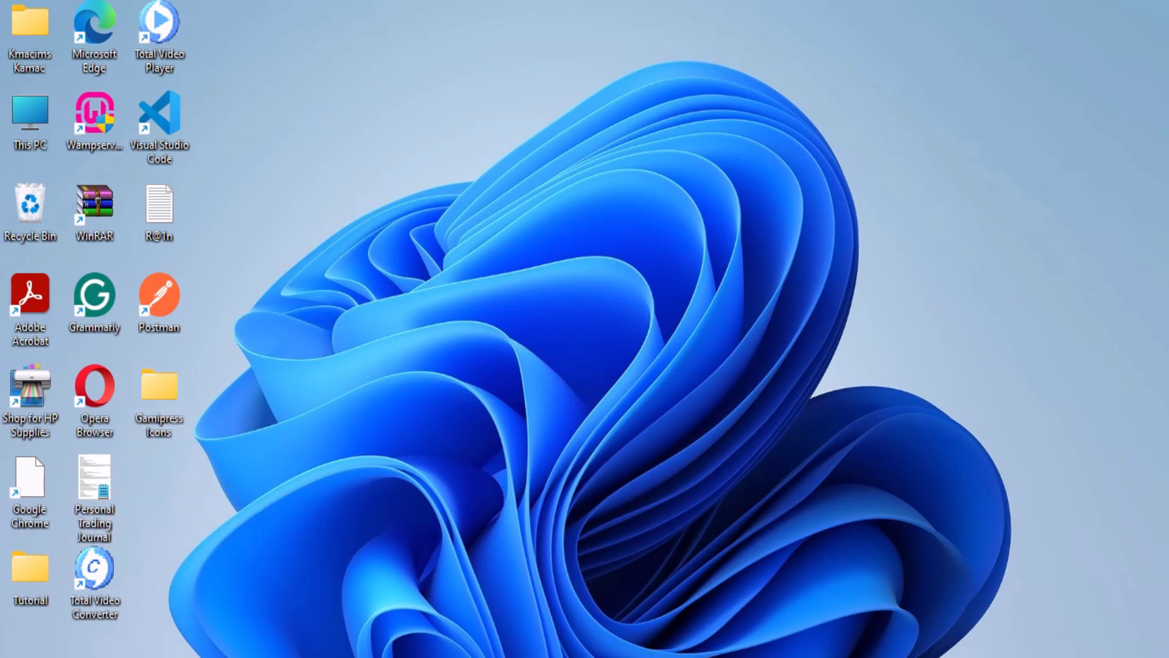
Step: Start Excel from the desktop and create a blank workbook
key(super)
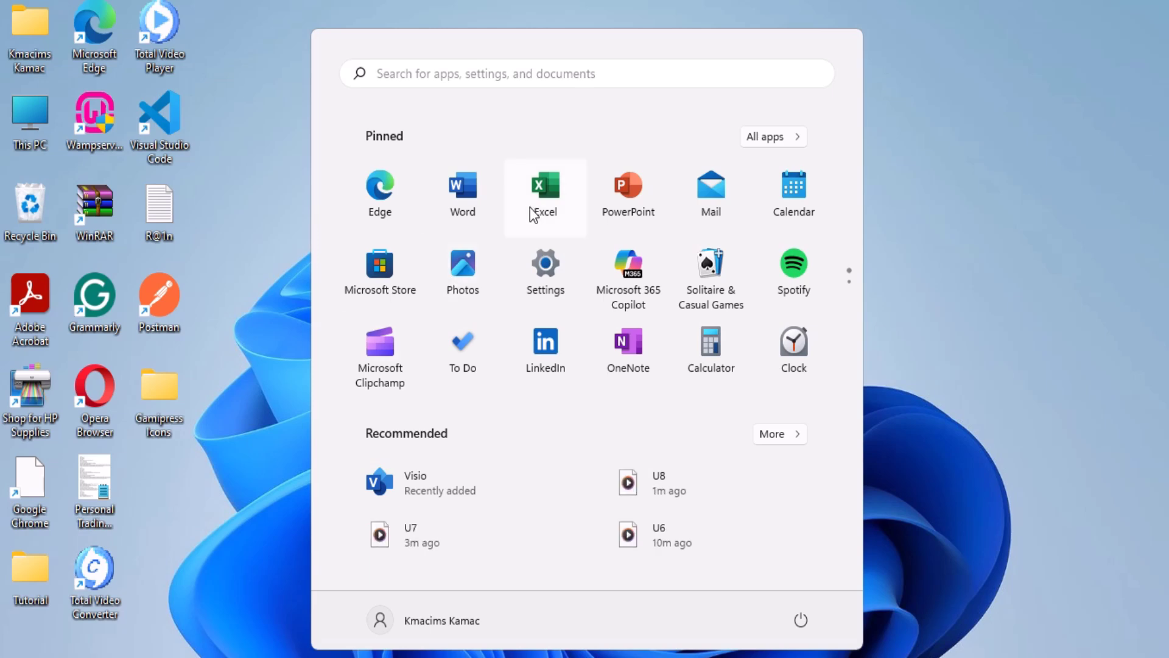
click(546, 193)
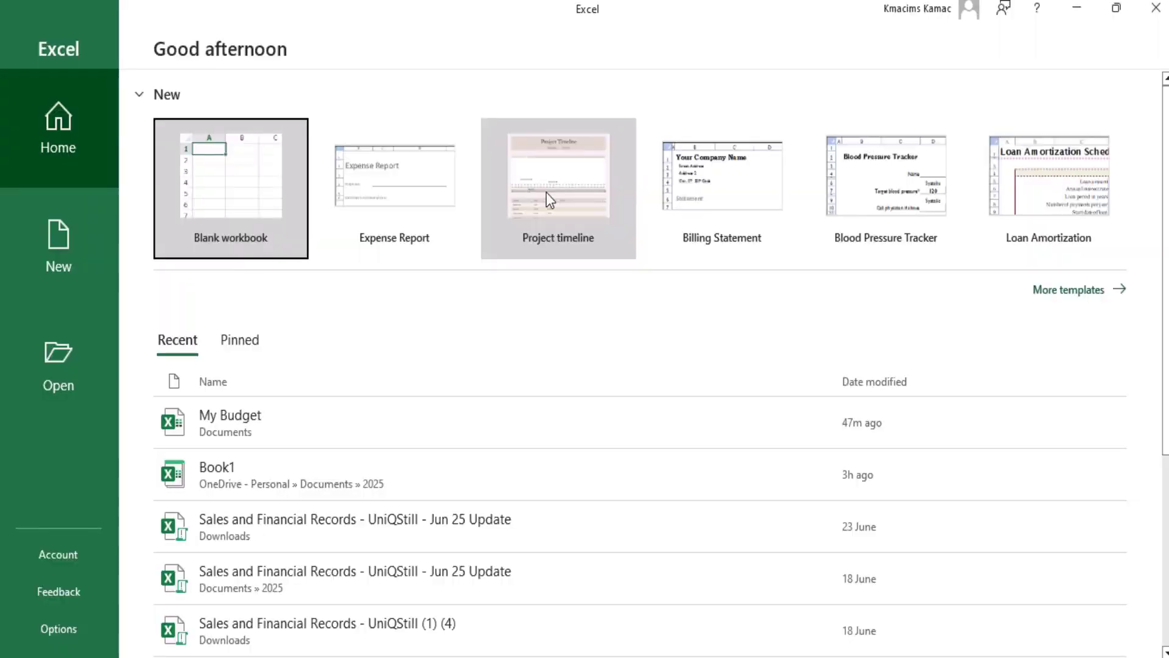
click(239, 188)
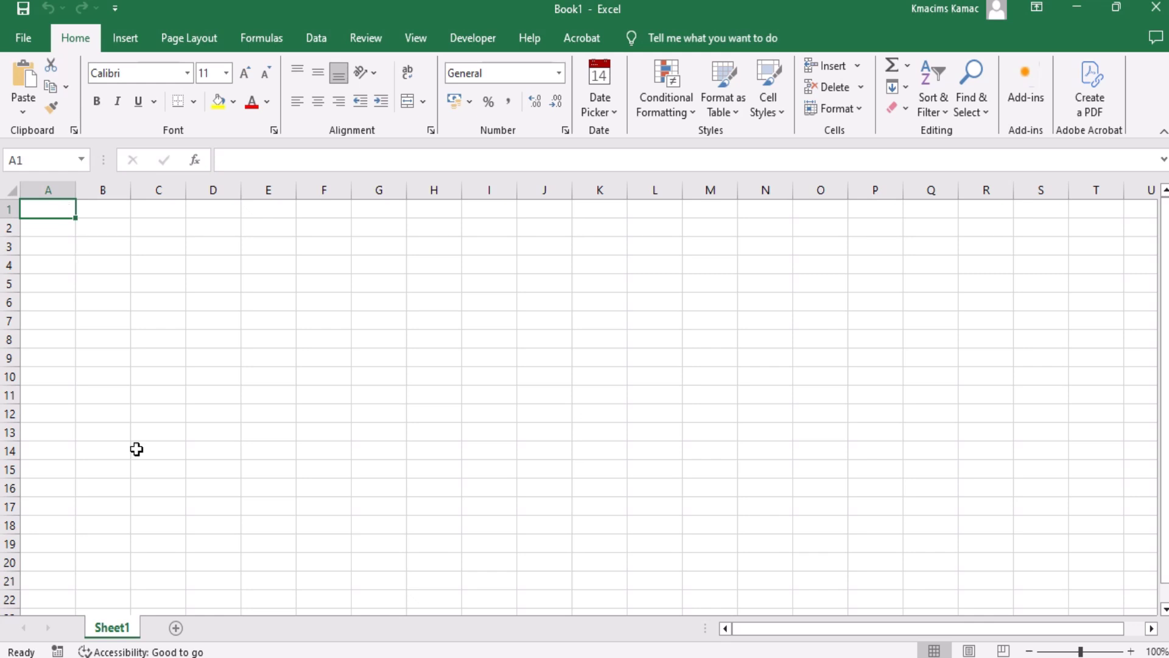
Step: Rename the Sheet1 worksheet as Exam Scores
double_click(128, 628)
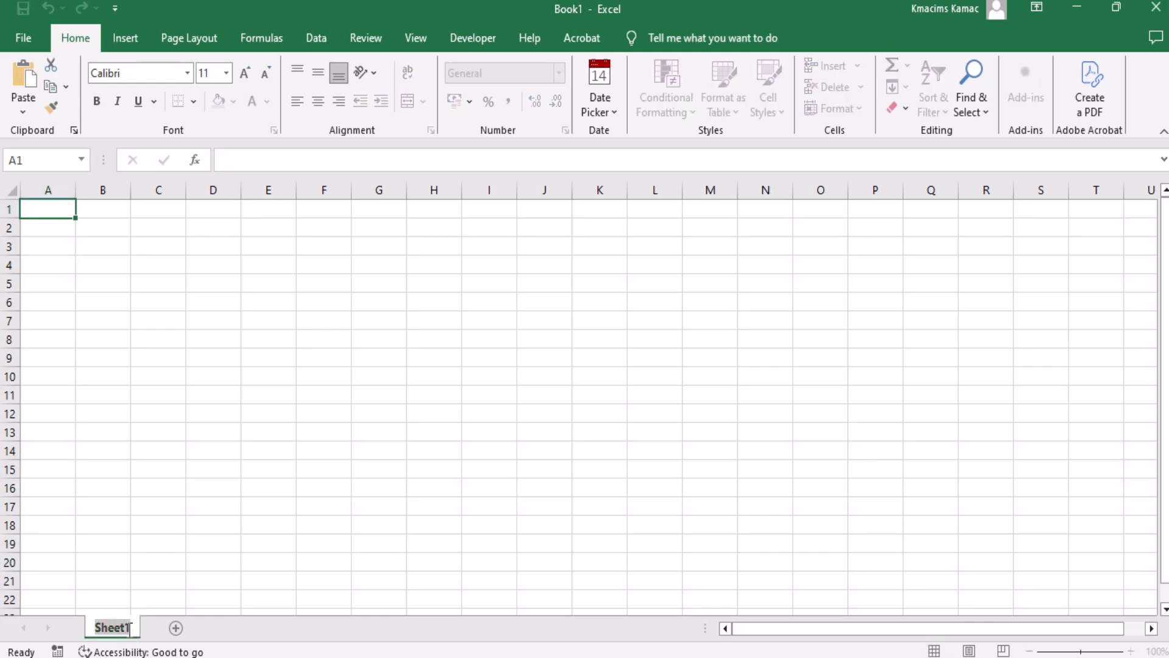
text(Exam Sc)
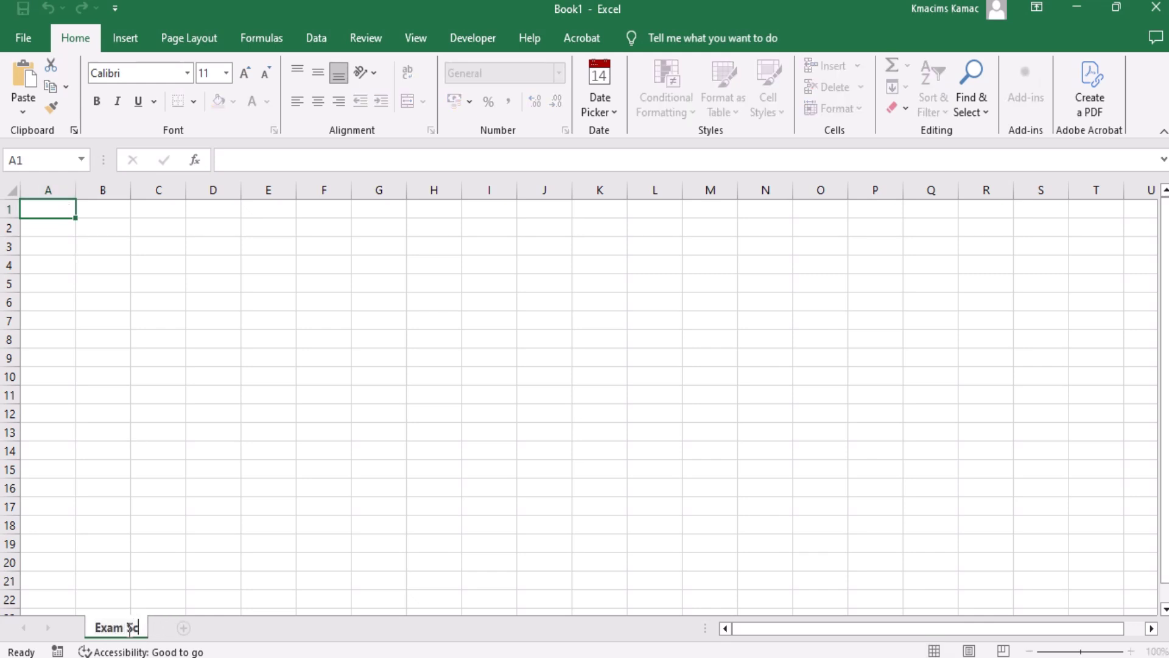
text(ores)
key(Return)
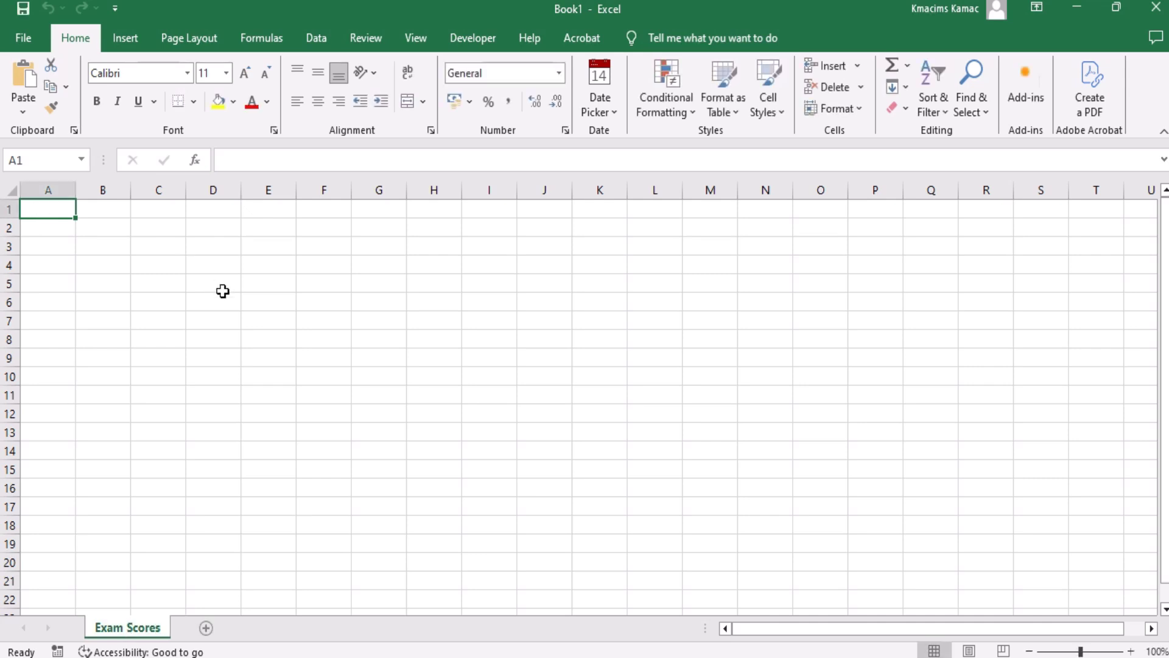
Step: Enter the heading Student Name in cell A1 and widen column A to fit it
text(Stud)
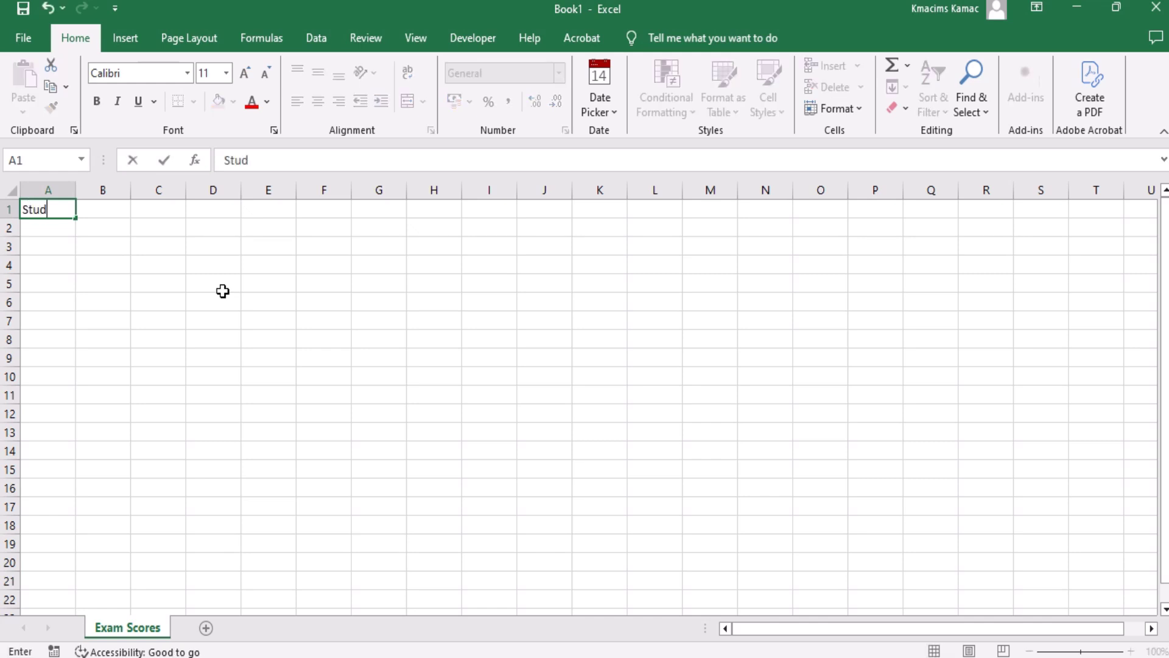
text(ent Name)
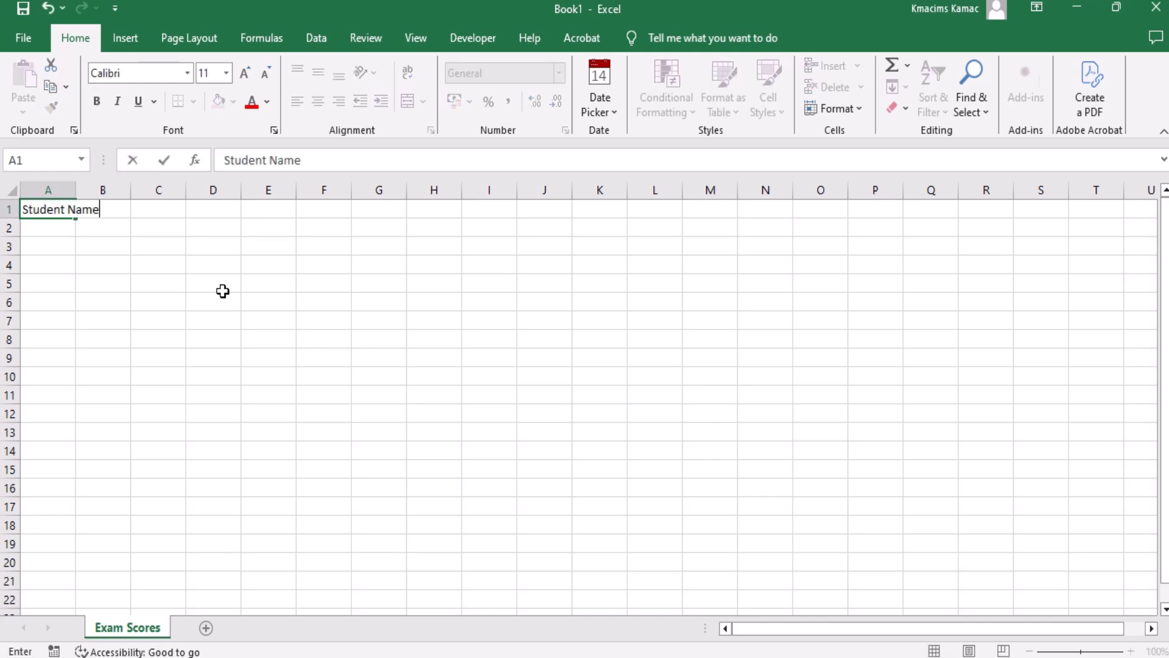
key(Return)
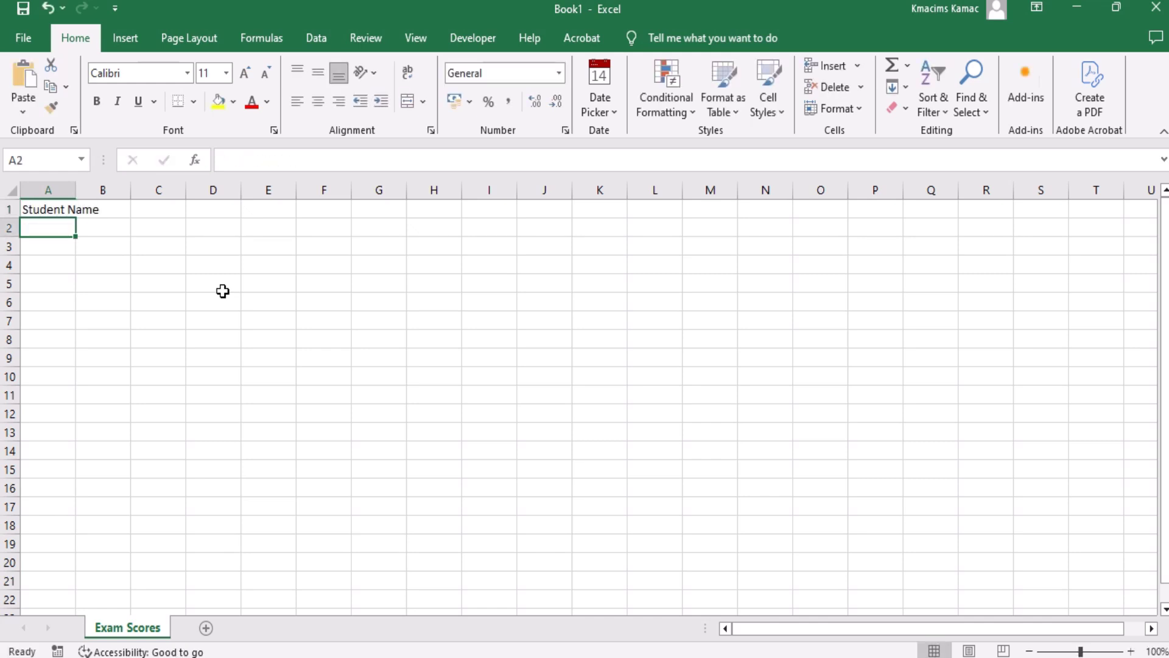
click(54, 210)
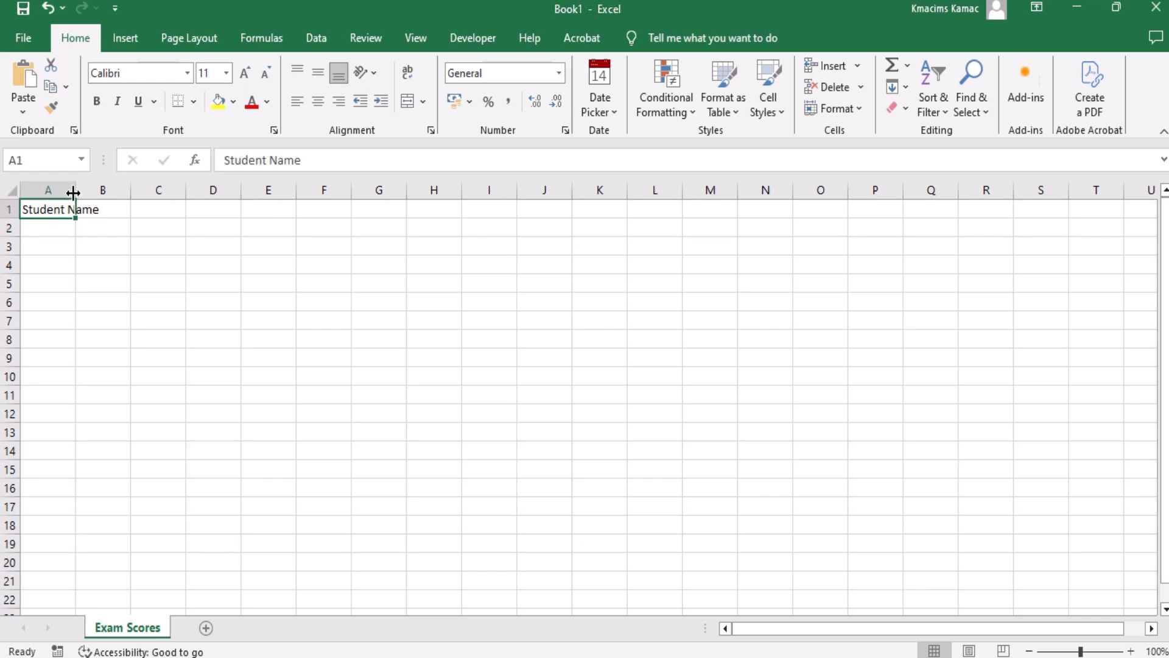
drag(73, 192, 115, 192)
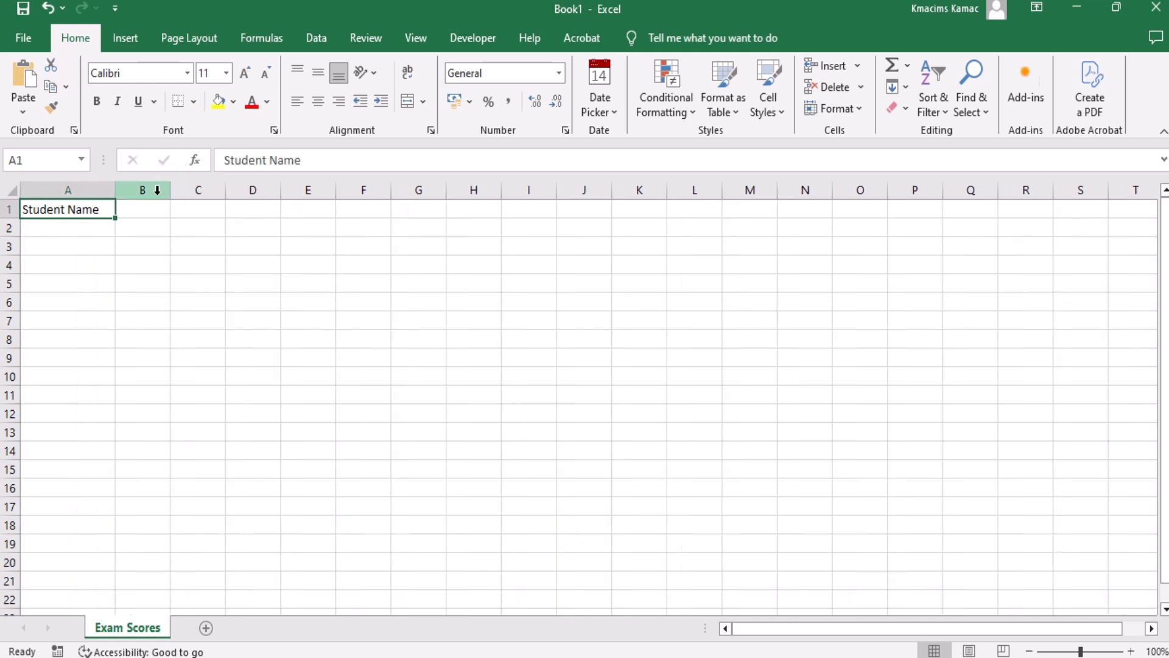
Step: Enter the heading English Score in cell B1 and widen column B to fit it
click(148, 216)
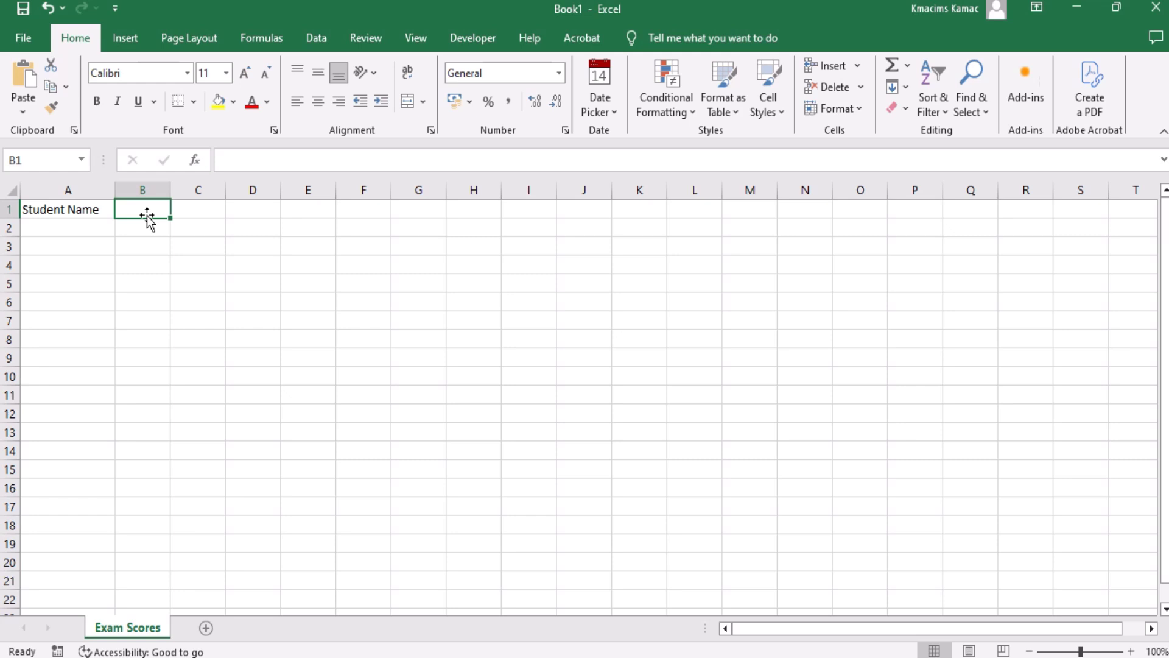
text(Eng)
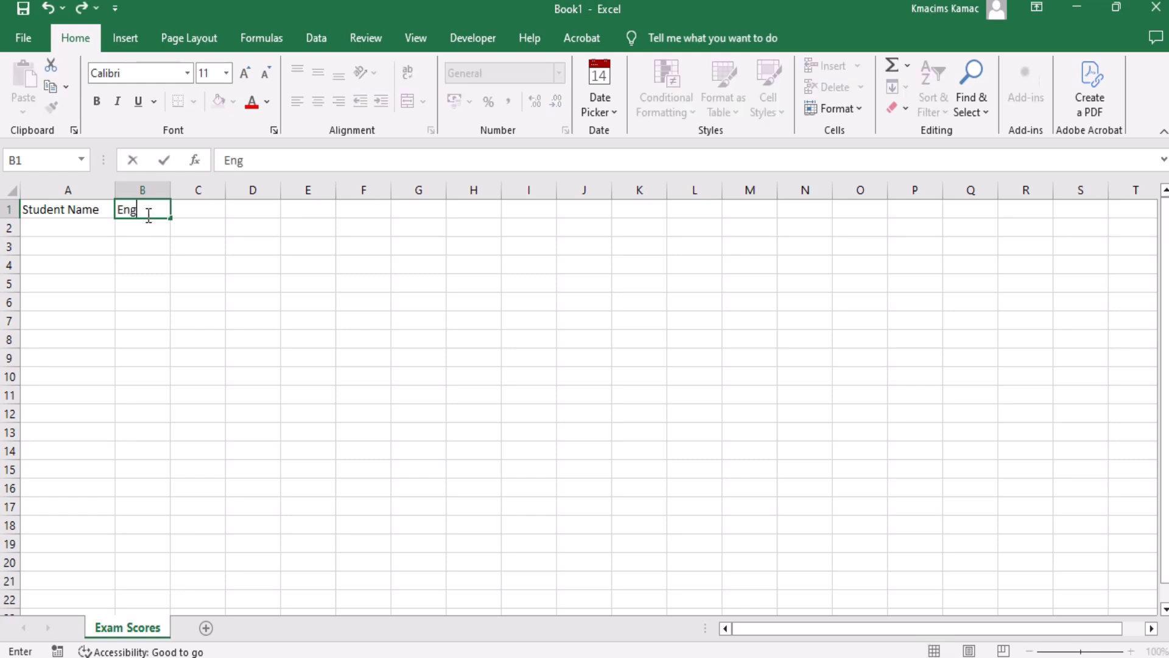
text(lish Score)
key(Return)
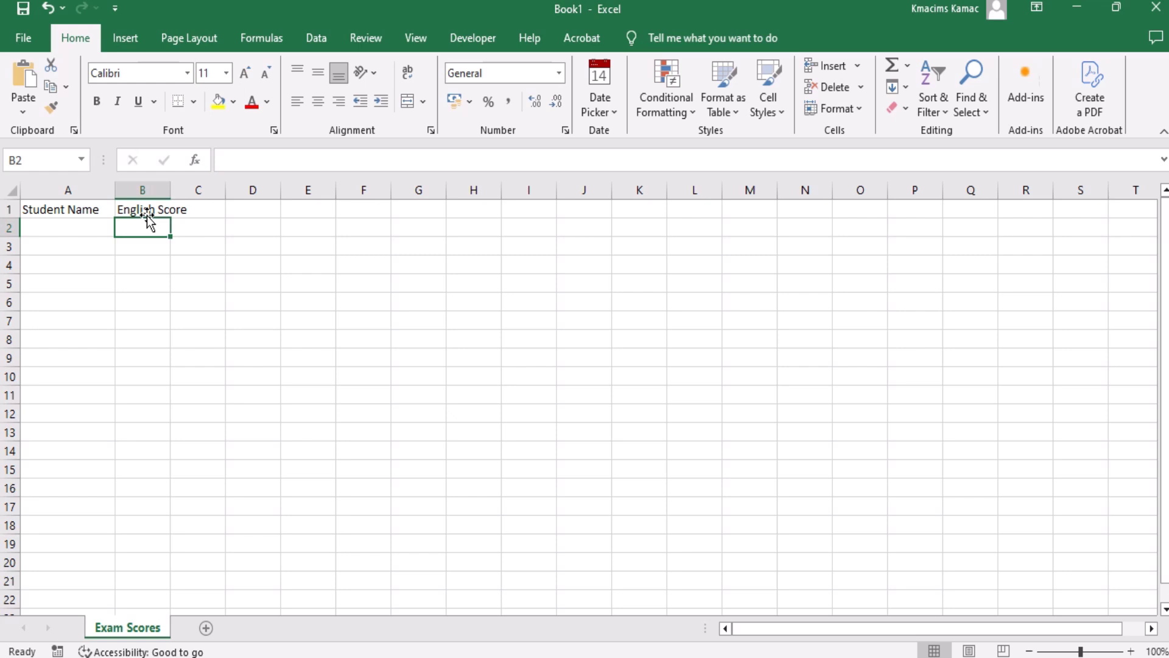
click(186, 209)
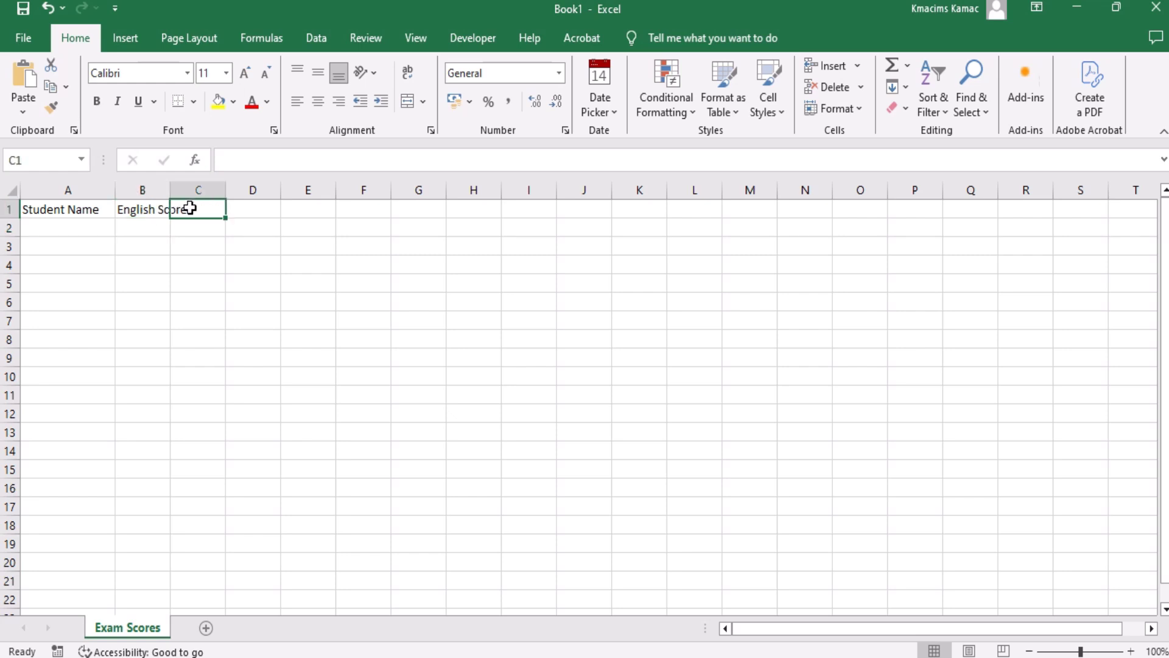
drag(173, 189, 203, 187)
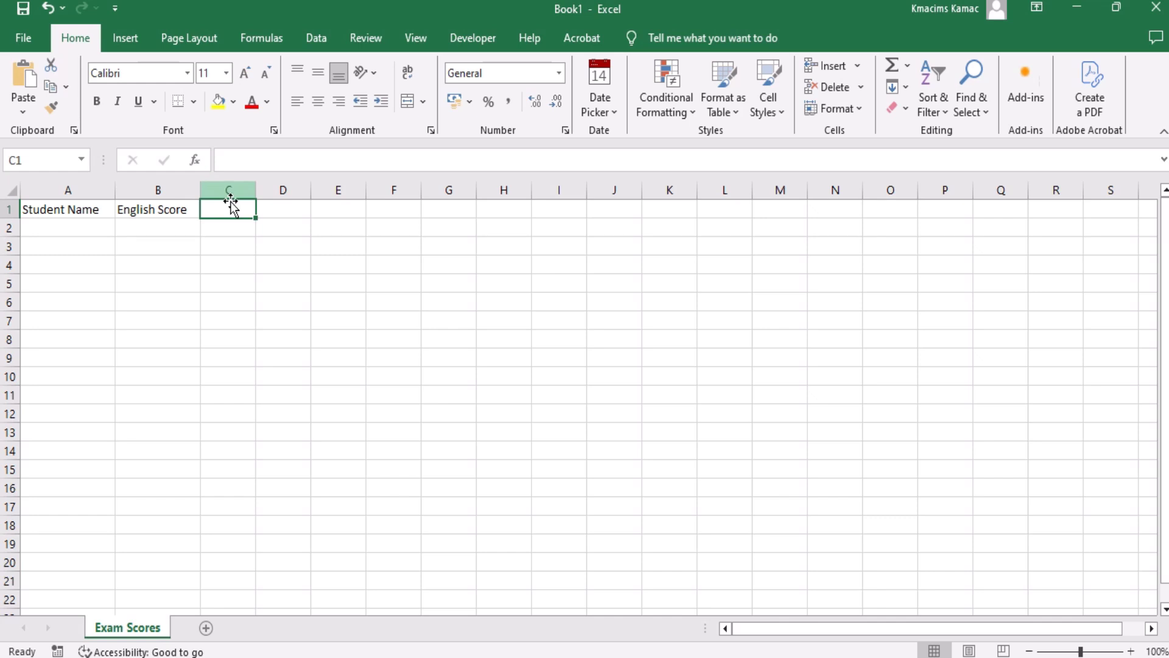
Step: Enter the heading Math Score in cell C1 and widen column C to fit it
text(M)
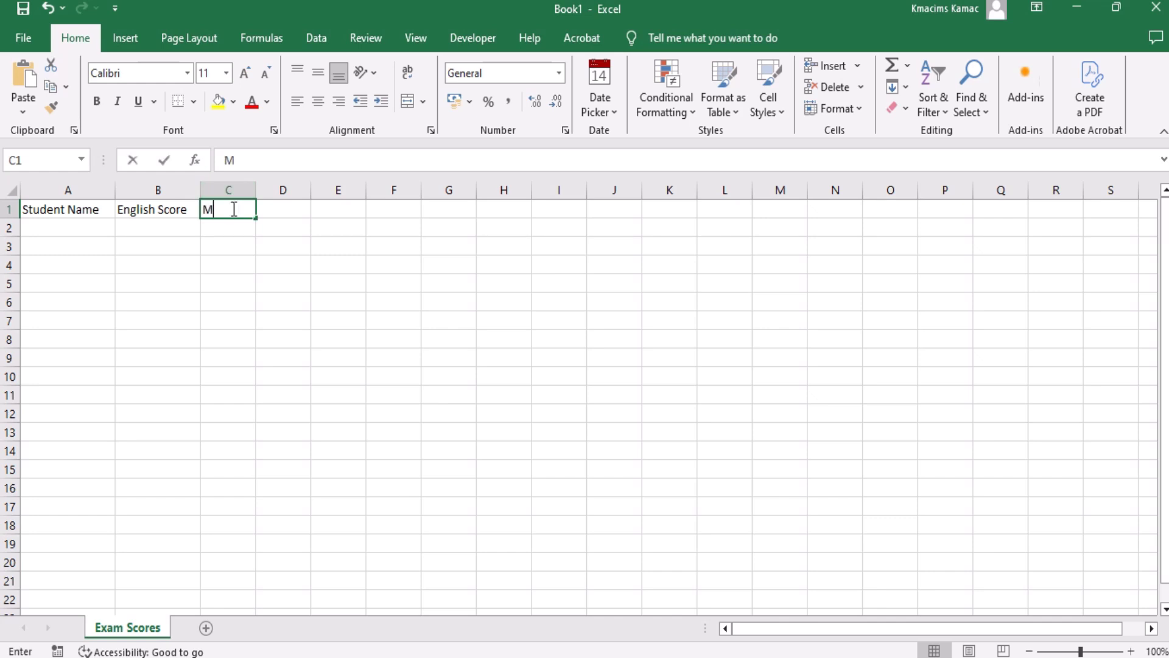
text(ath Score)
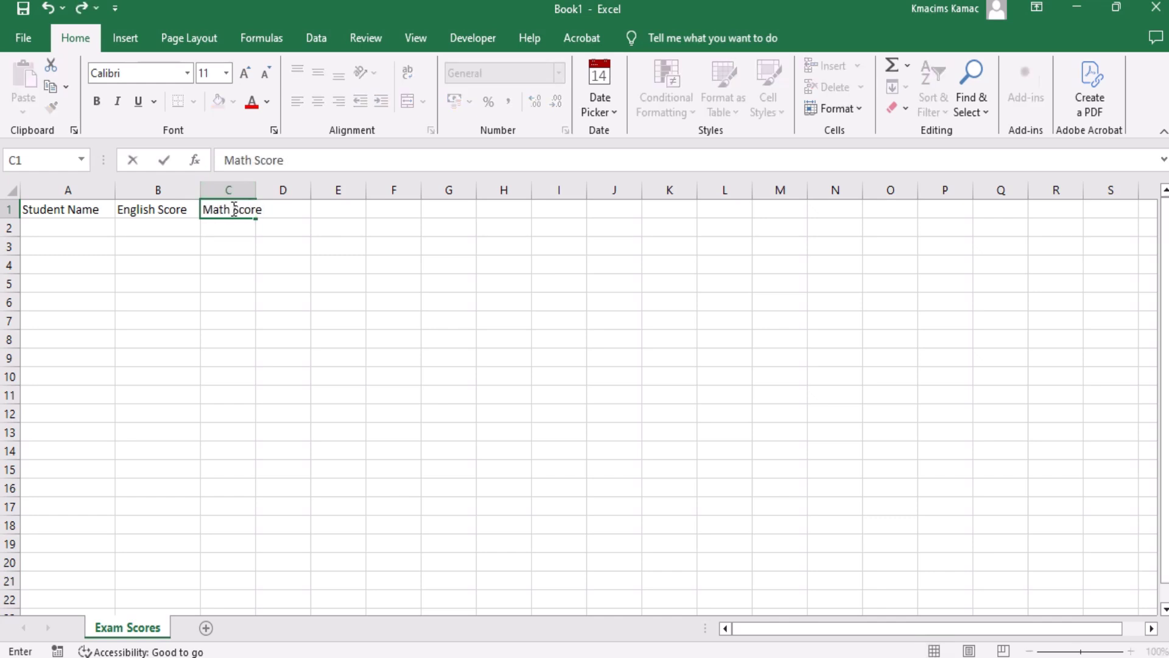
key(Tab)
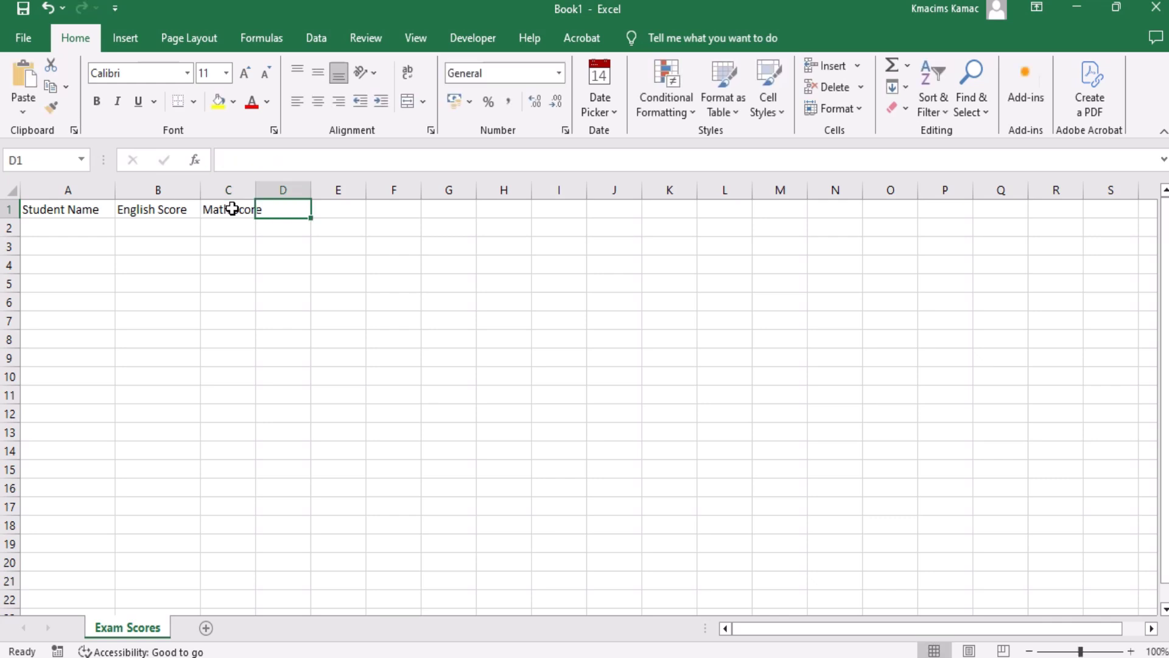
click(230, 189)
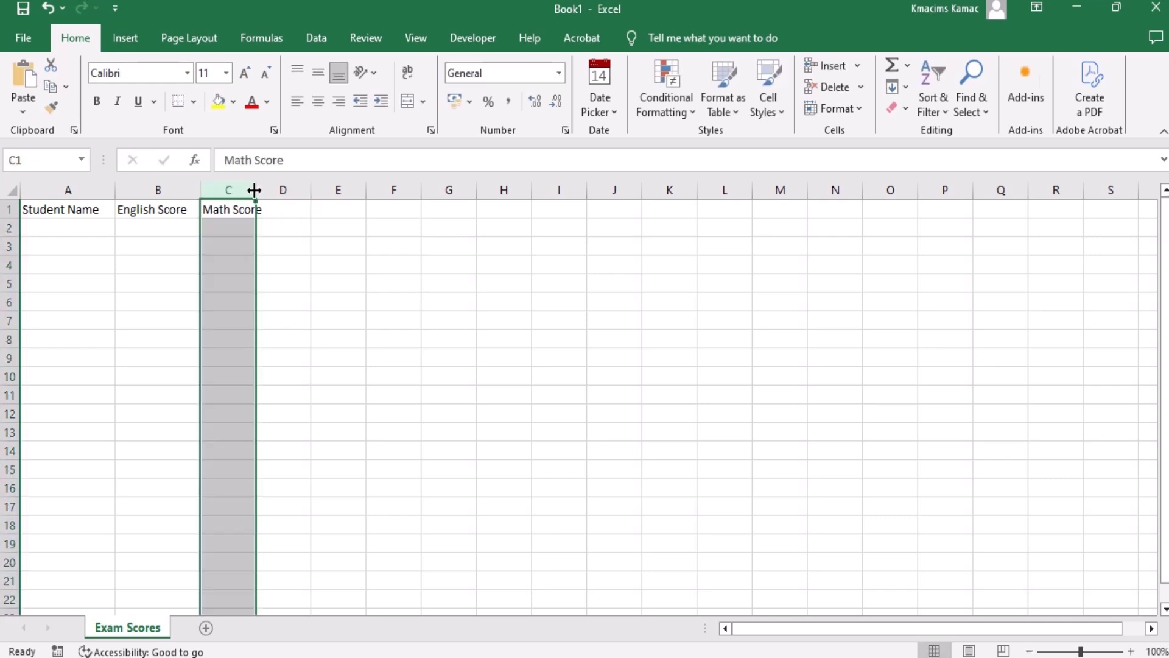
drag(255, 190, 268, 189)
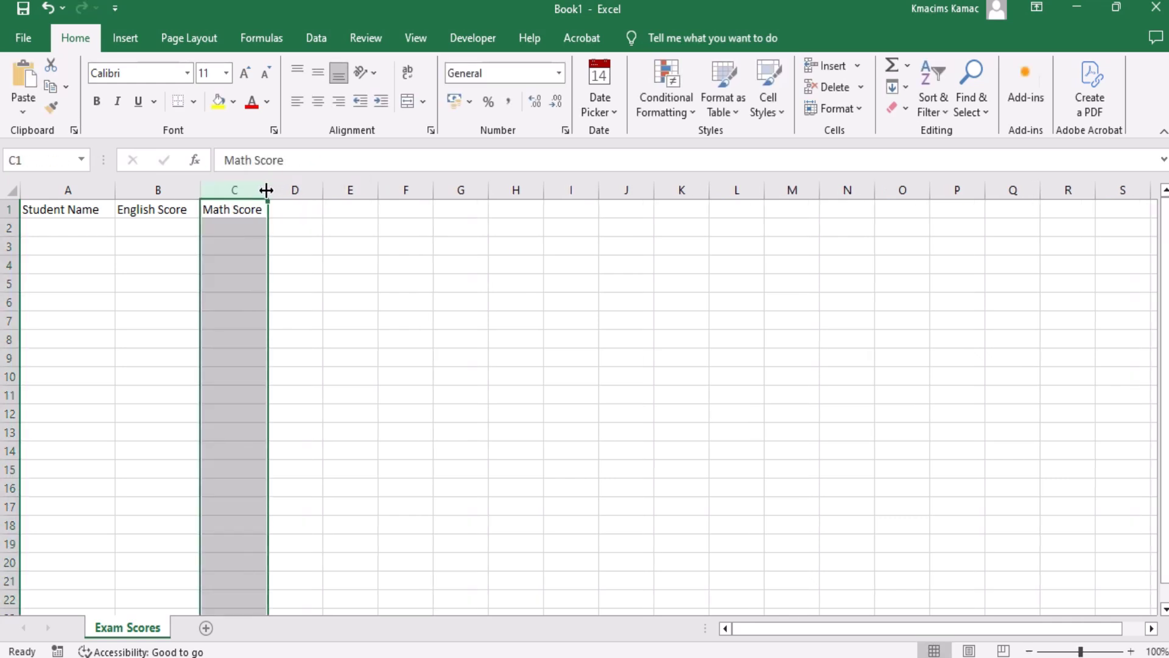
Step: Fill row 2 with the first student's full name, an English score of 65 and a Math score of 59
click(88, 228)
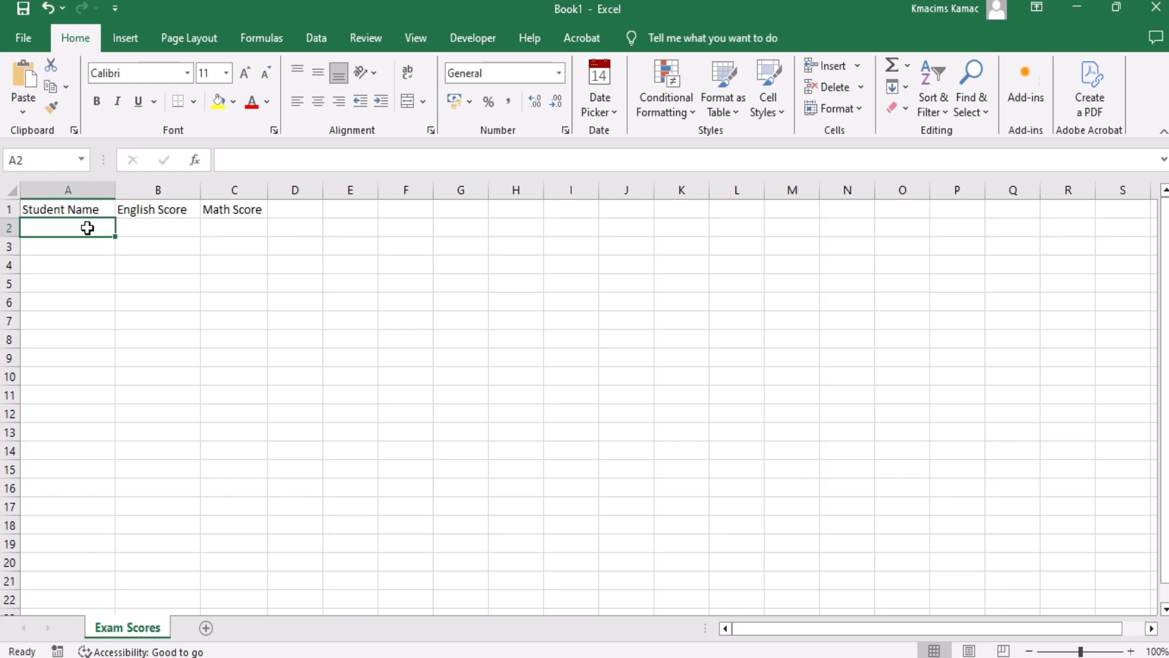
text(Tai)
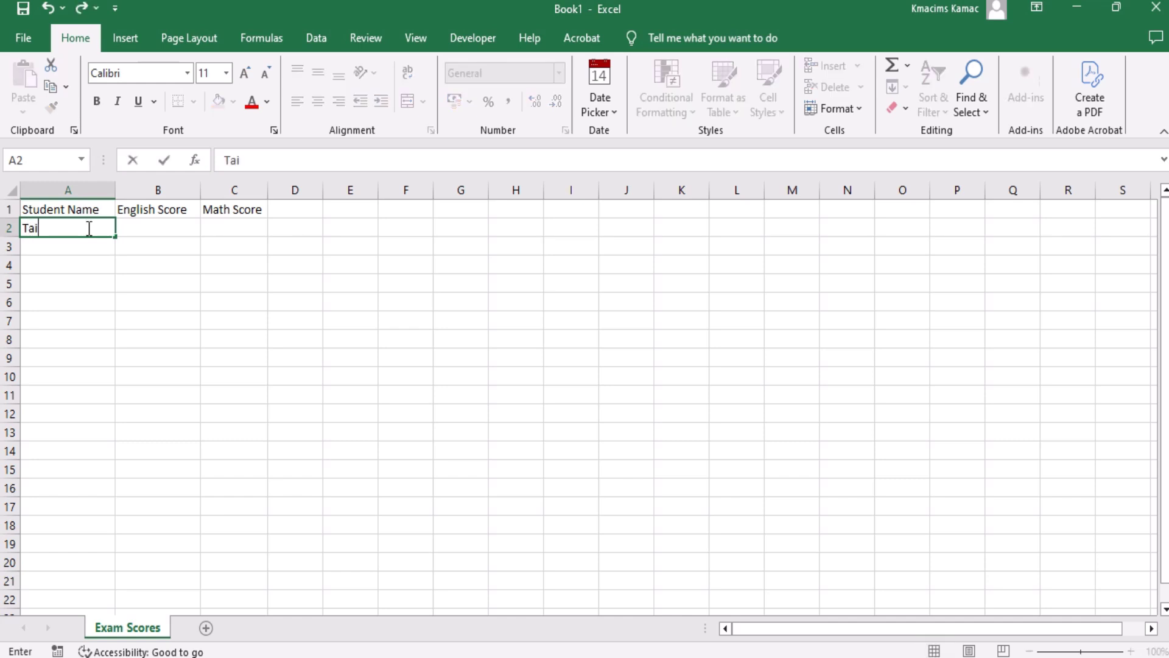
text(wo Ogun)
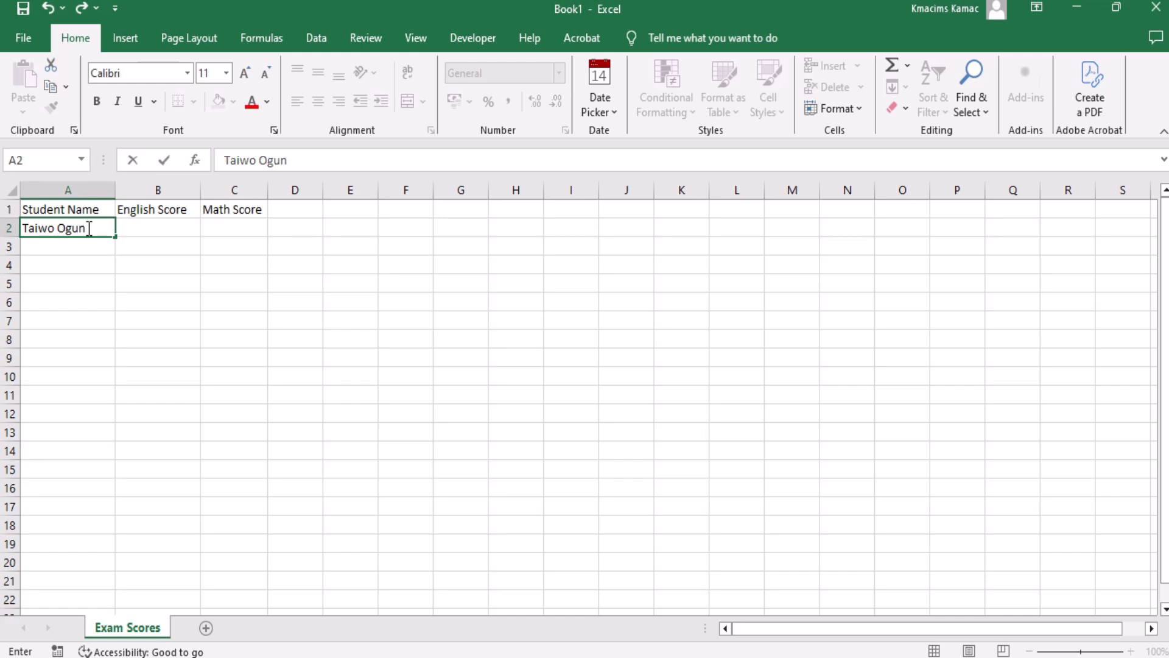
key(Tab)
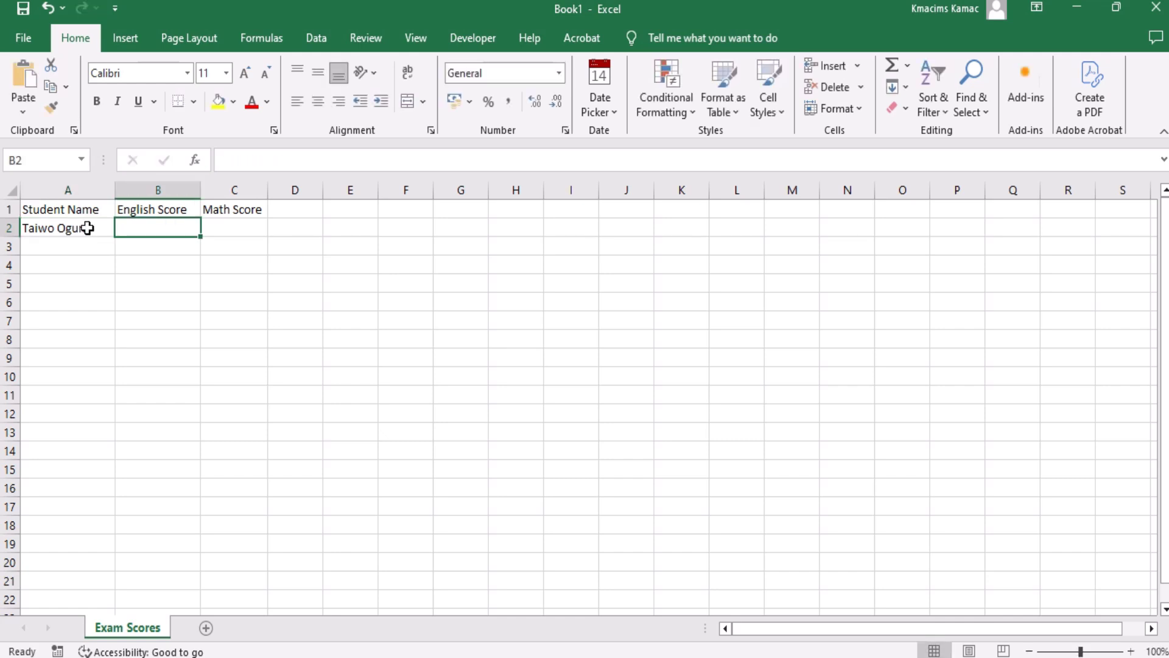
text(65)
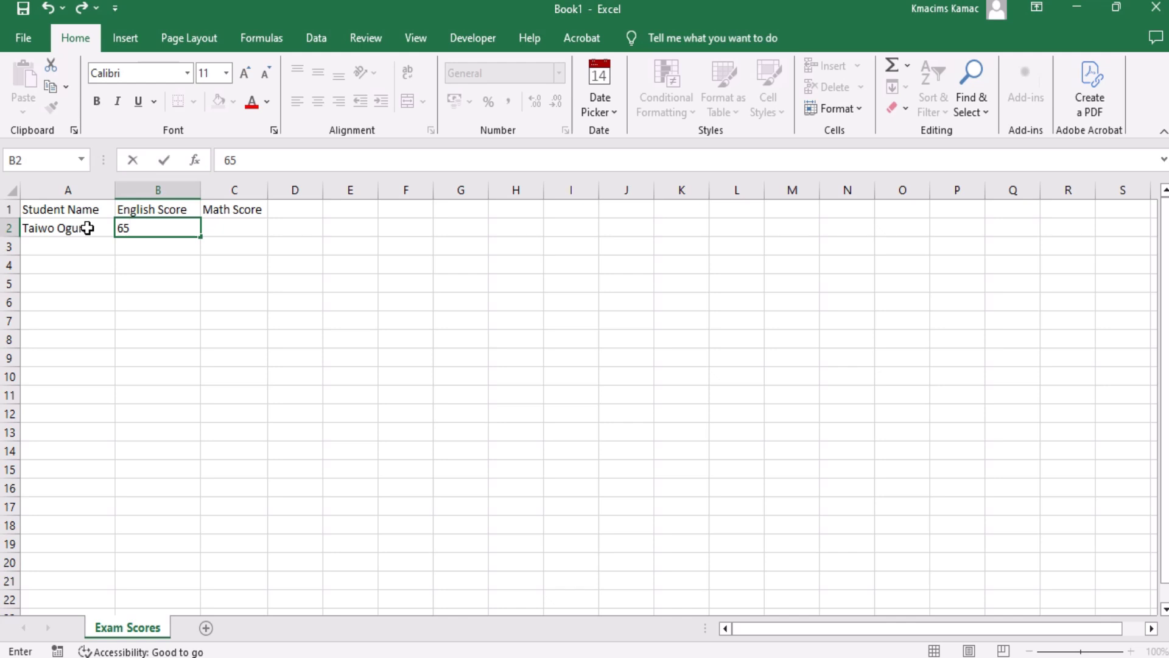
key(Tab)
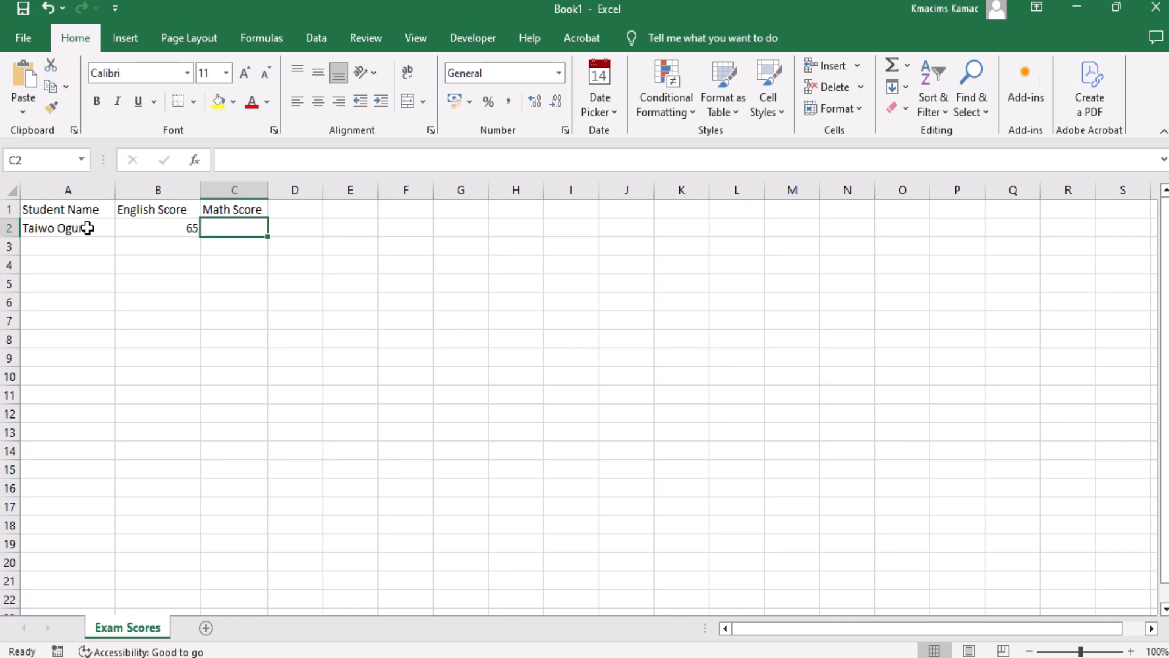
text(59)
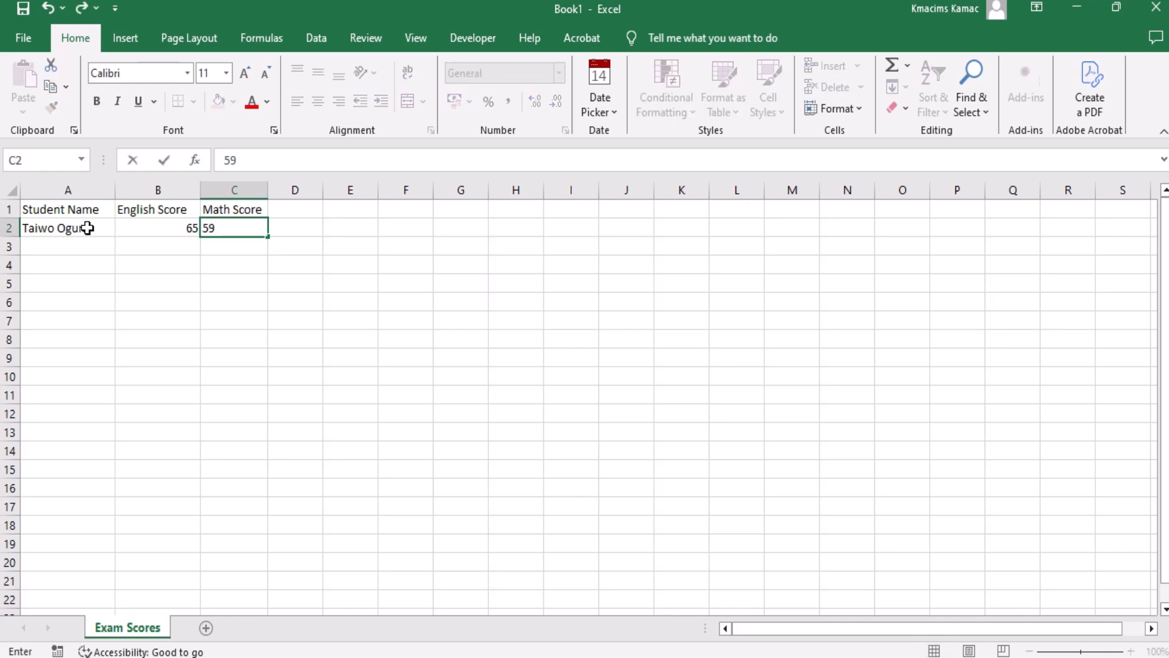
key(Return)
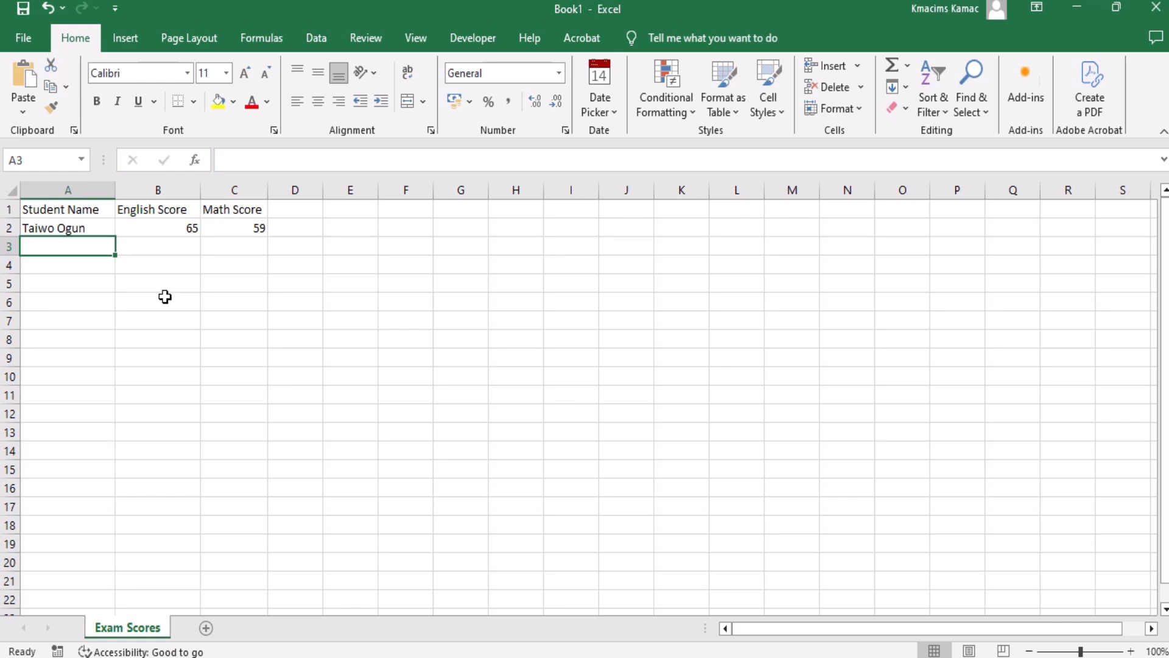
Step: Fill row 3 with the second student's full name, an English score of 78 and a Math score of 62
text(Amina )
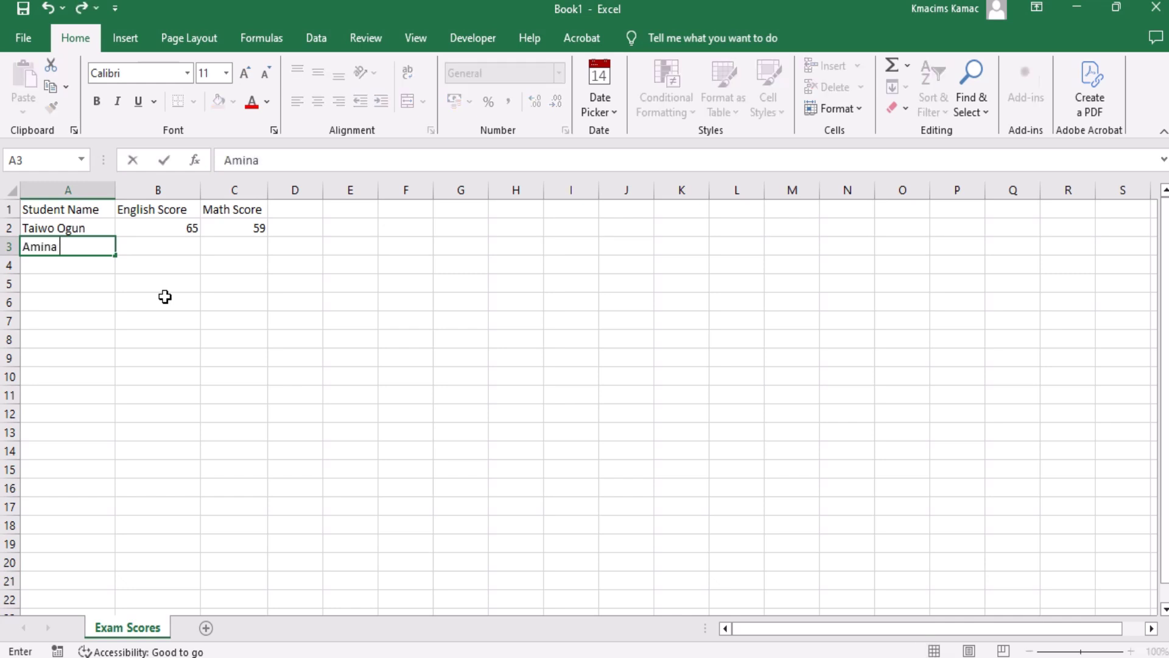
text(Hamsin)
key(Tab)
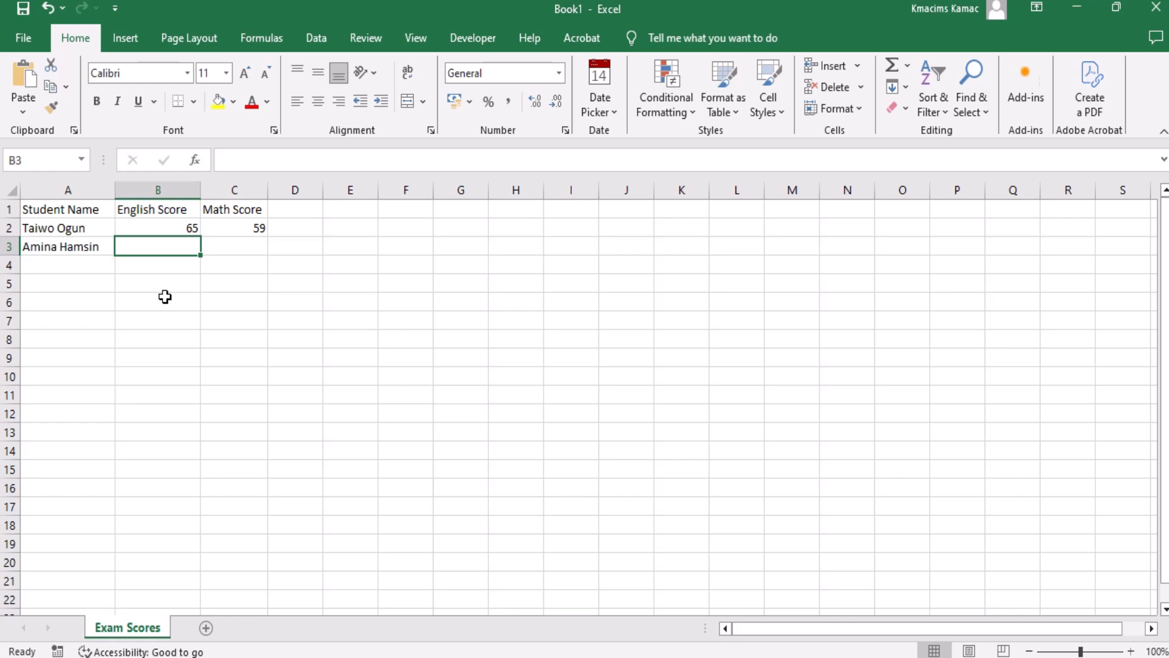
text(78)
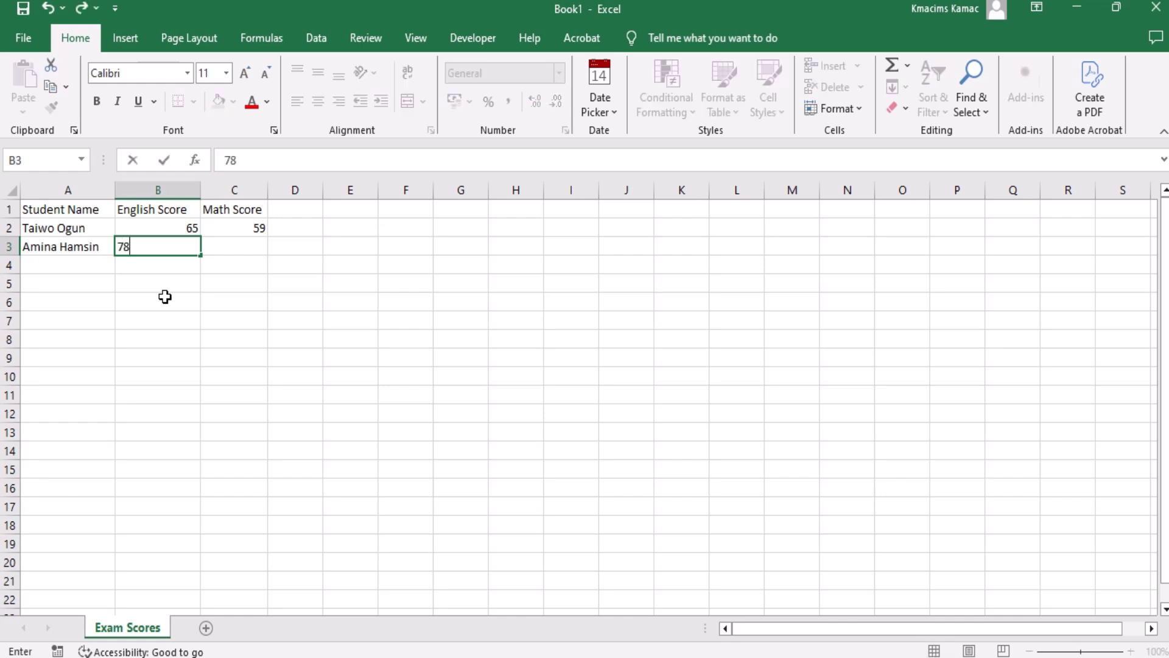
key(Tab)
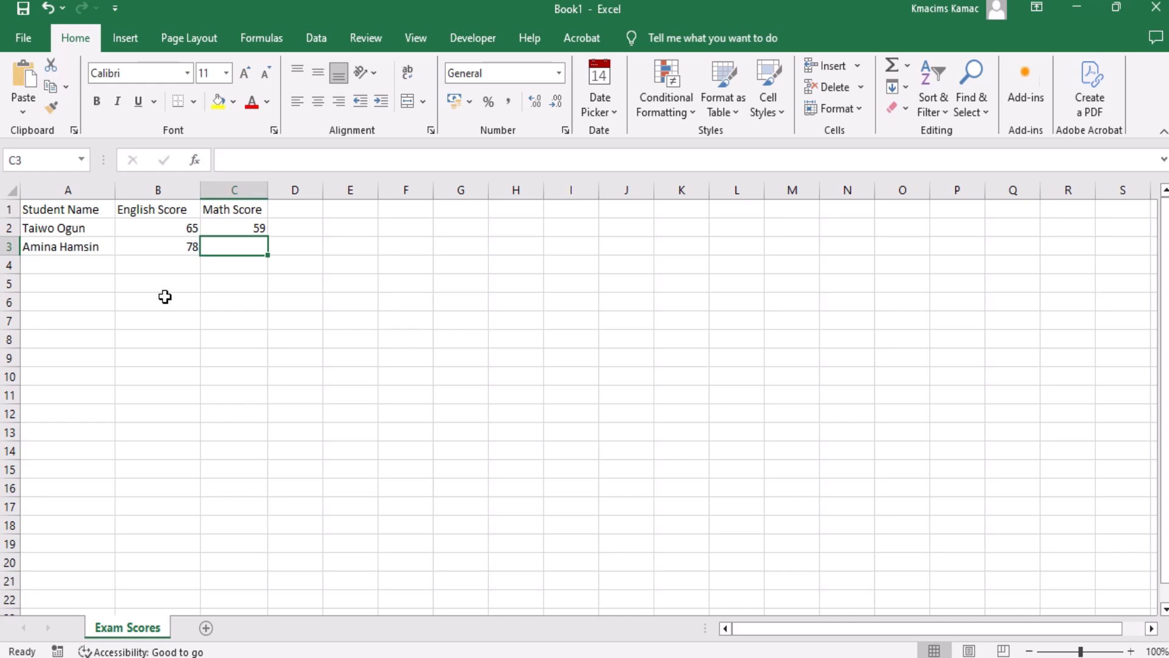
text(62)
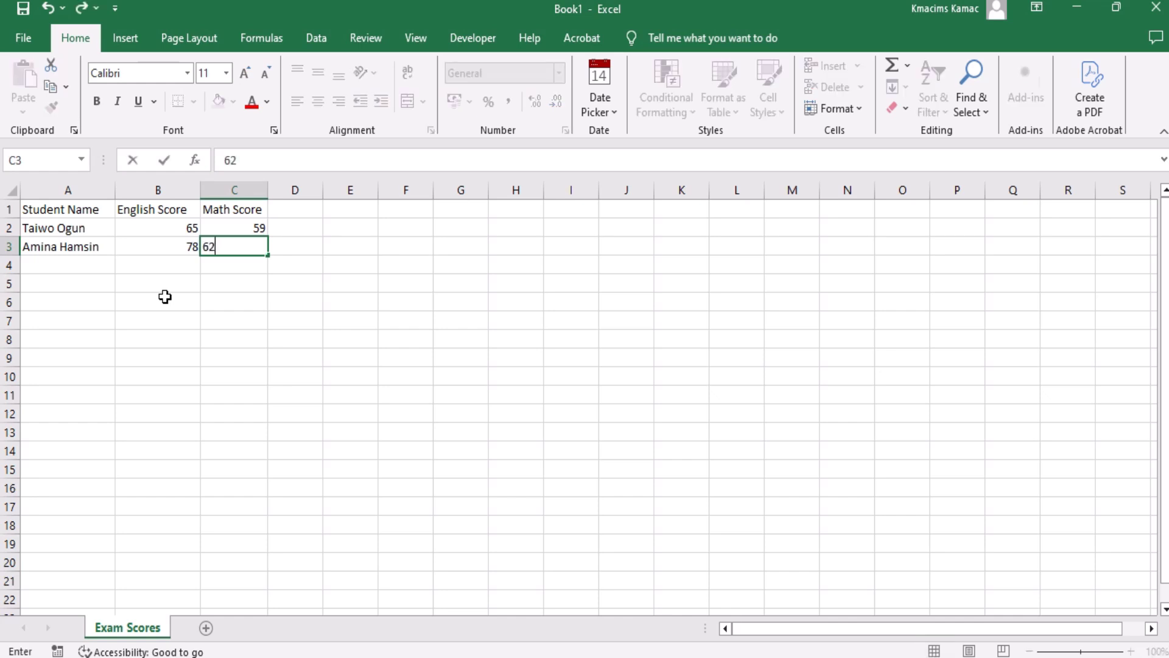
key(Return)
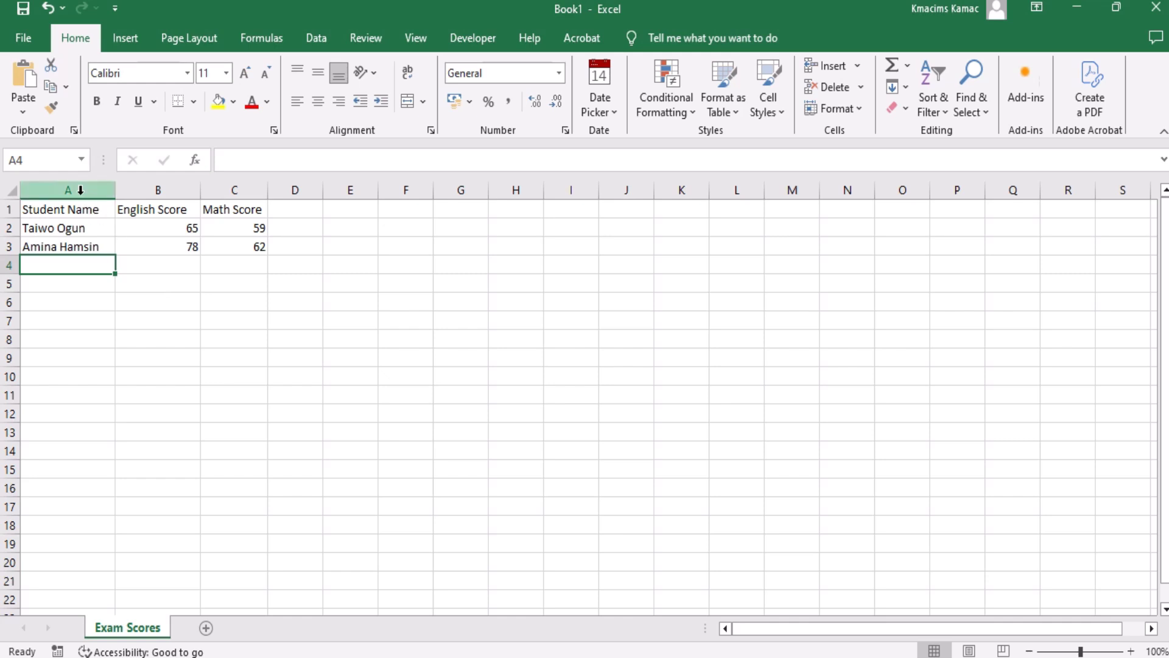
Step: Make the heading row 1 and the whole of column A bold
click(5, 210)
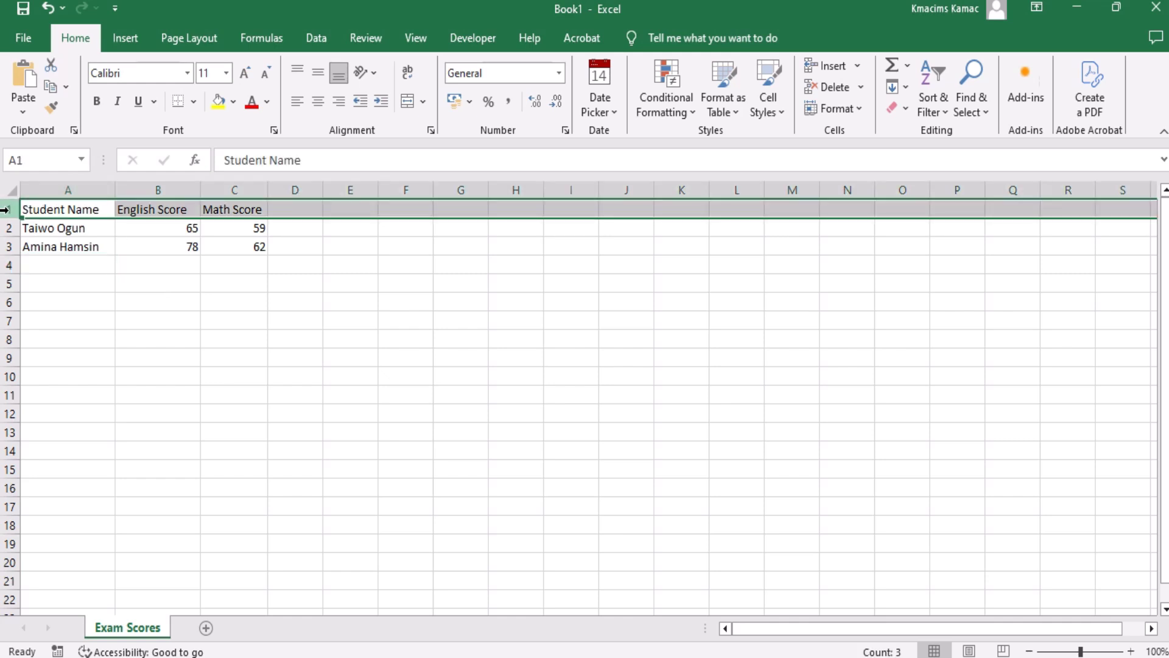
key(ctrl+b)
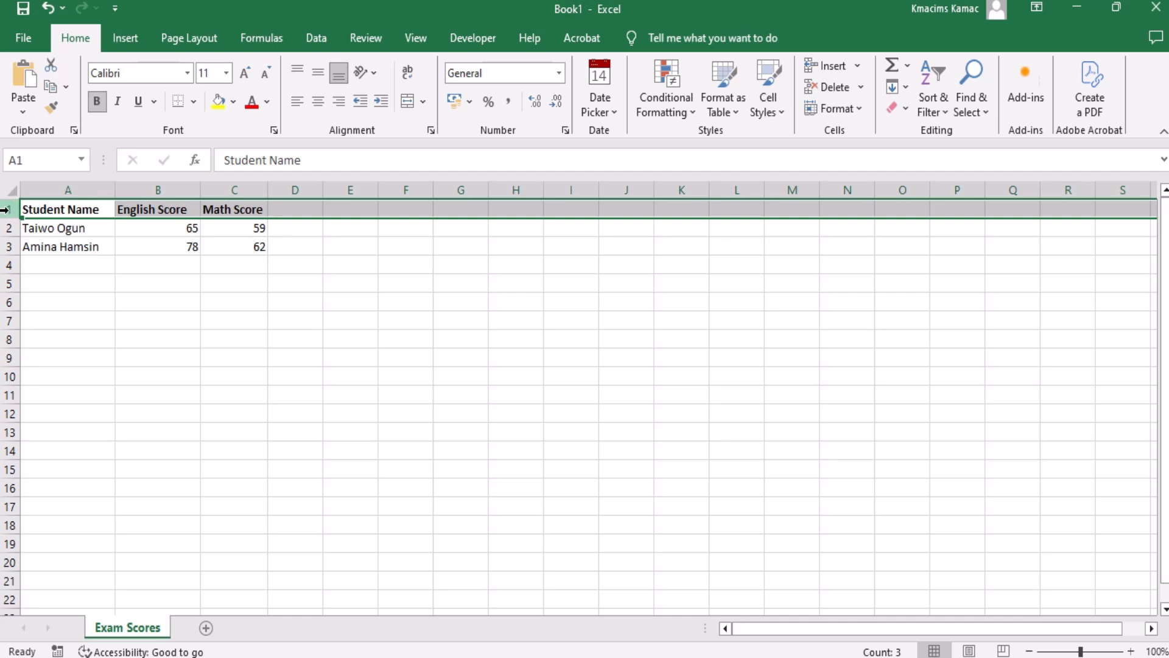
click(77, 186)
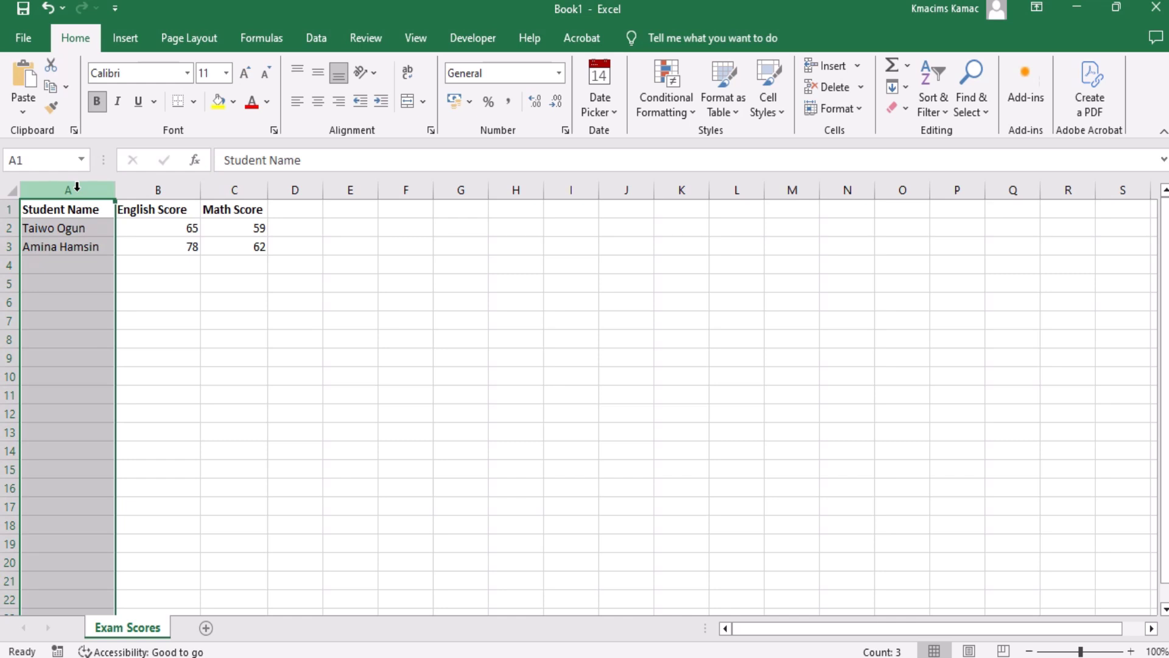
key(ctrl+b)
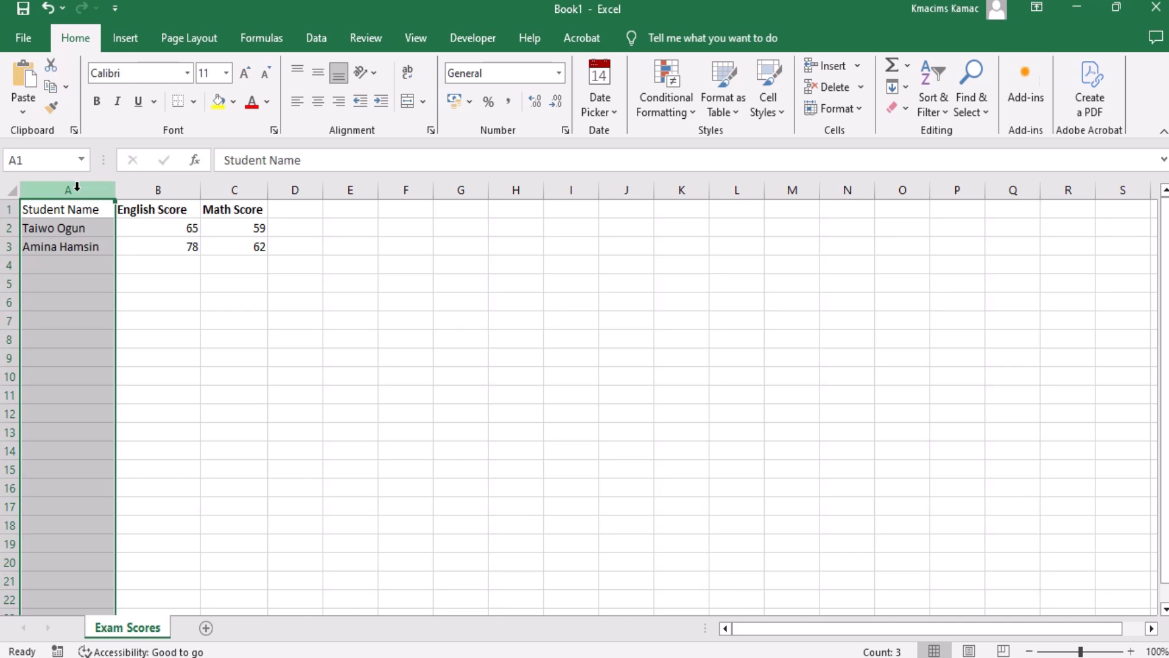
key(ctrl+b)
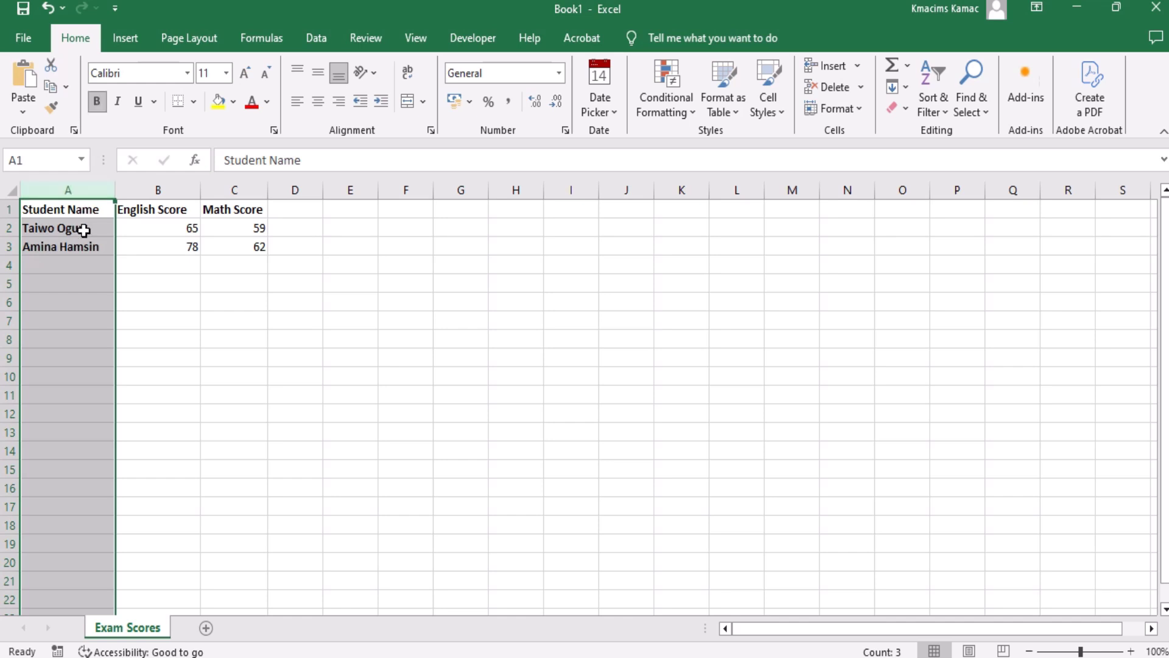
click(94, 262)
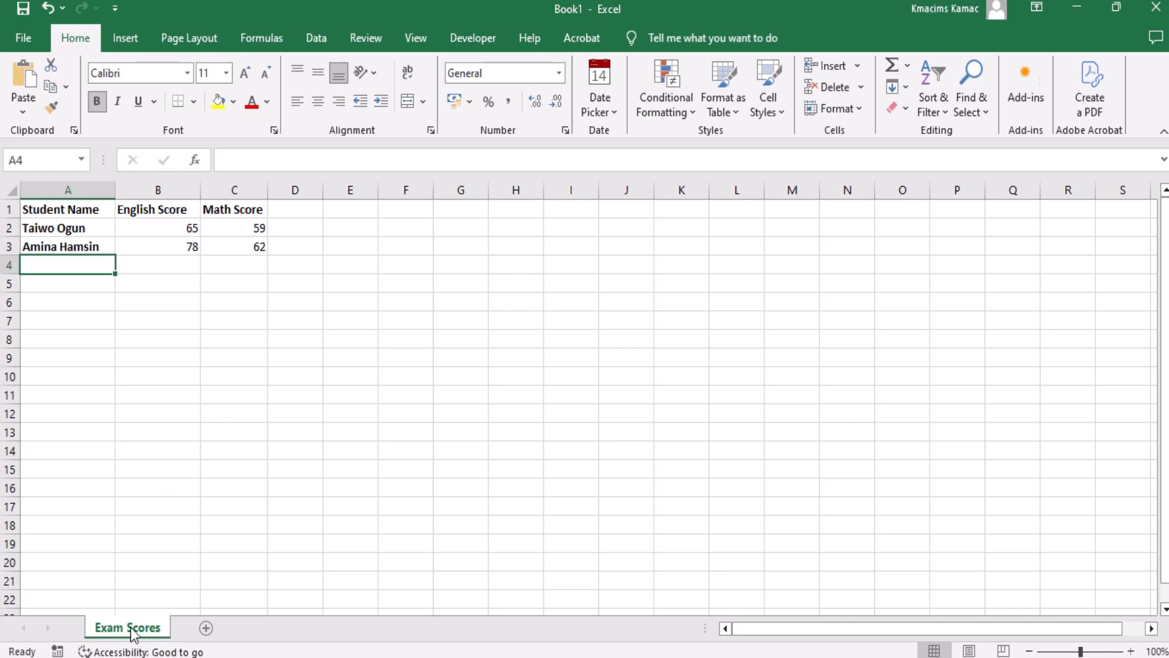
Step: Review the three bold headings in row 1, the student names in column A and the score cells beside them
click(79, 209)
click(148, 211)
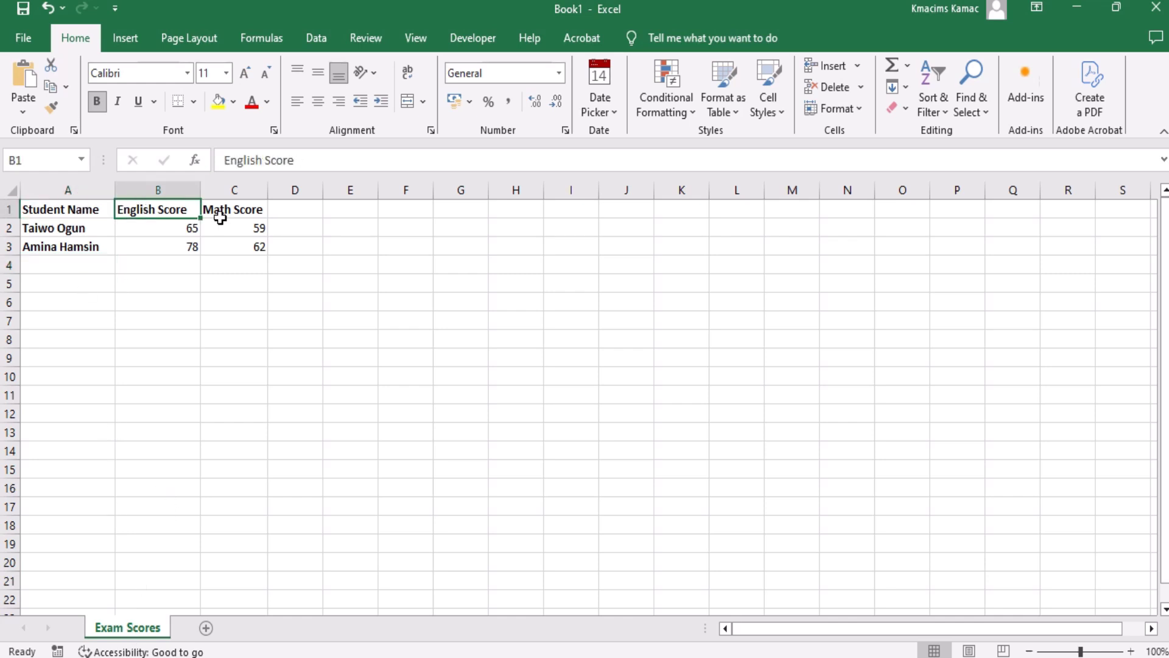
click(234, 210)
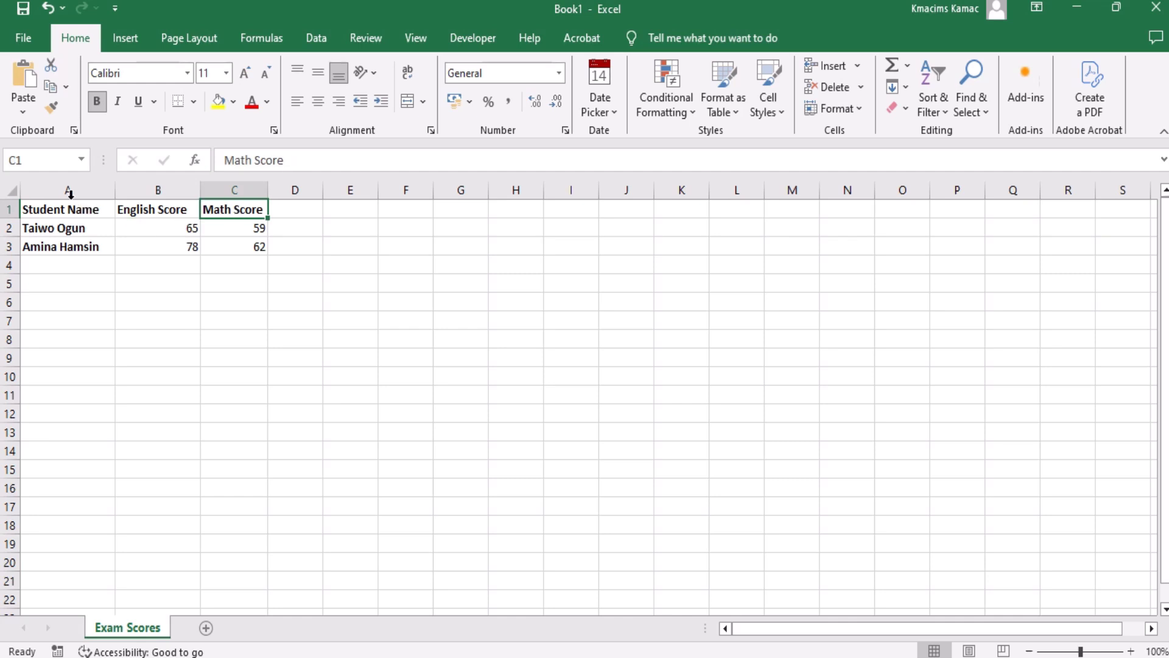
click(9, 210)
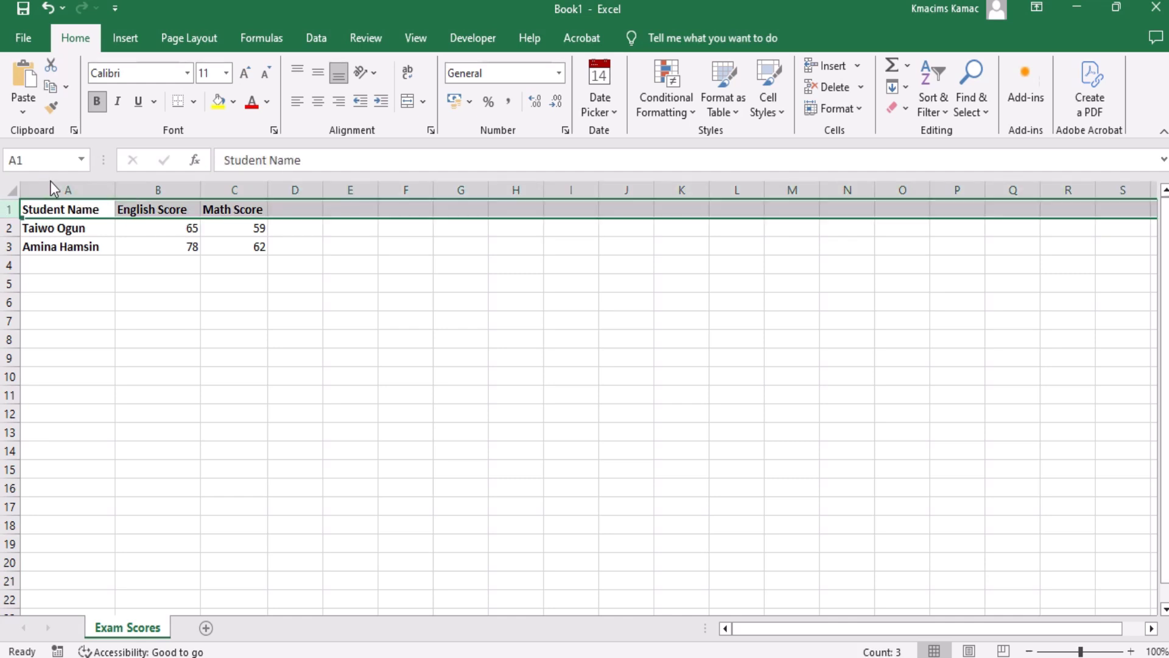
click(51, 186)
click(122, 233)
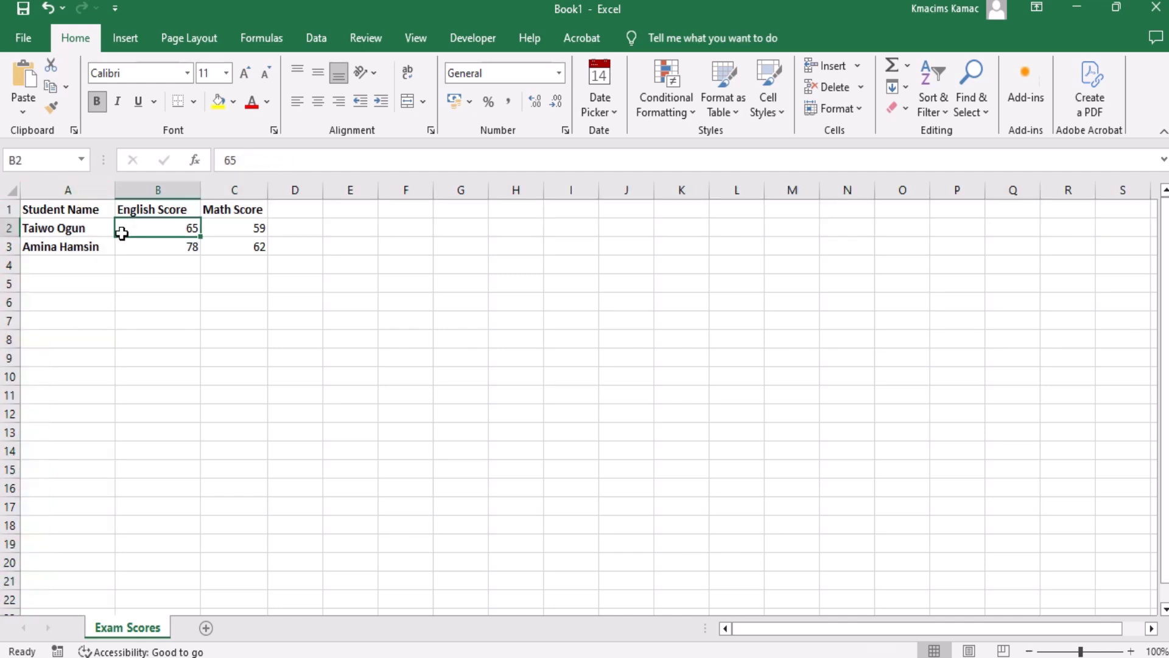
click(140, 246)
click(220, 258)
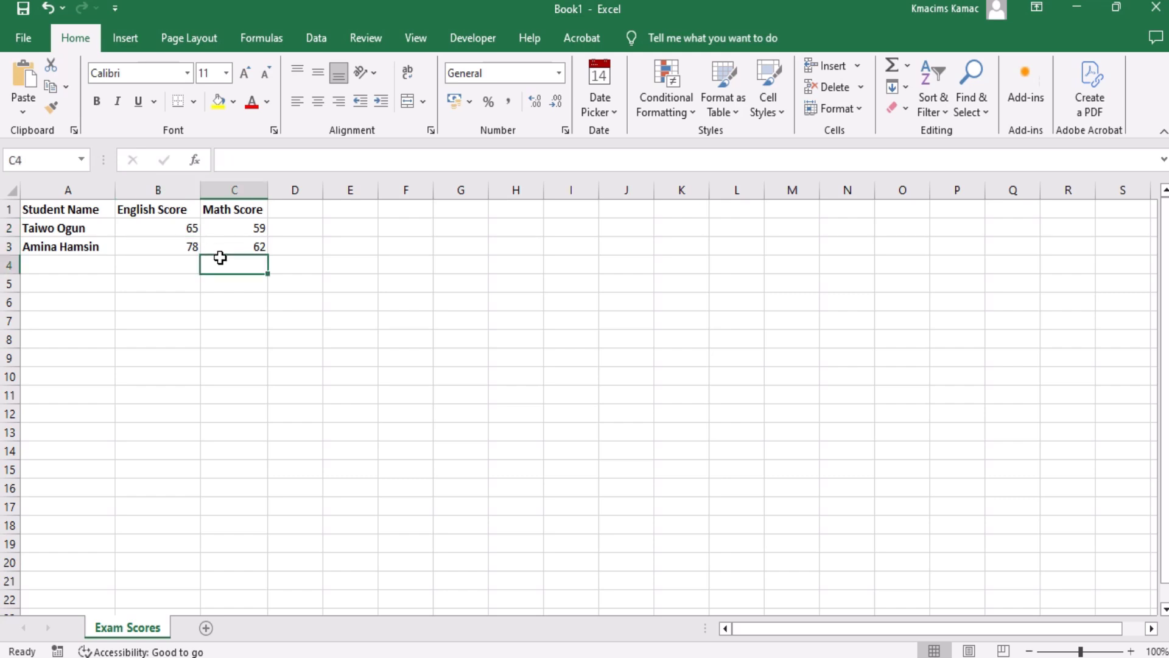